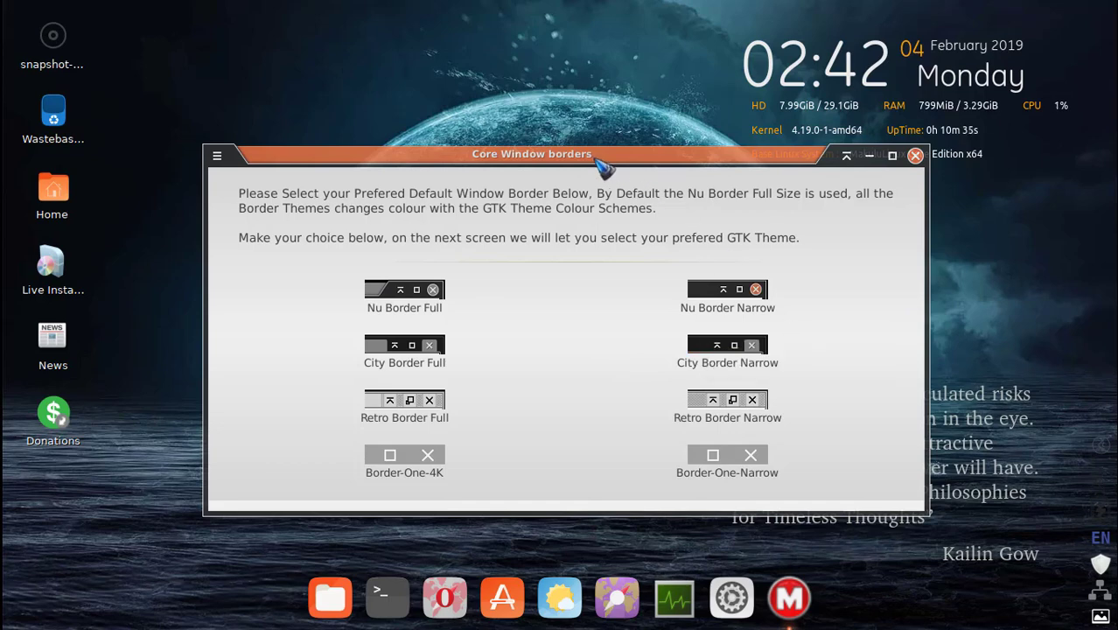
- Move the Core Window borders dialog slightly and try the Nu Border Narrow, Border-One-Narrow and Border-One-4K borders
left_click_drag(596, 156, 594, 138)
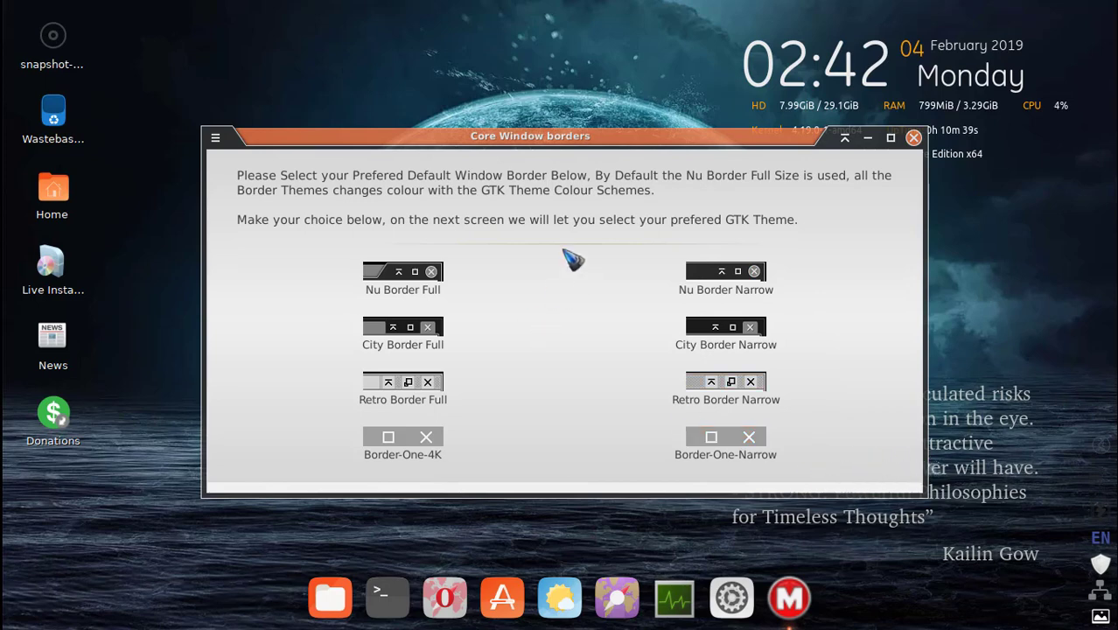
left_click_drag(474, 140, 477, 149)
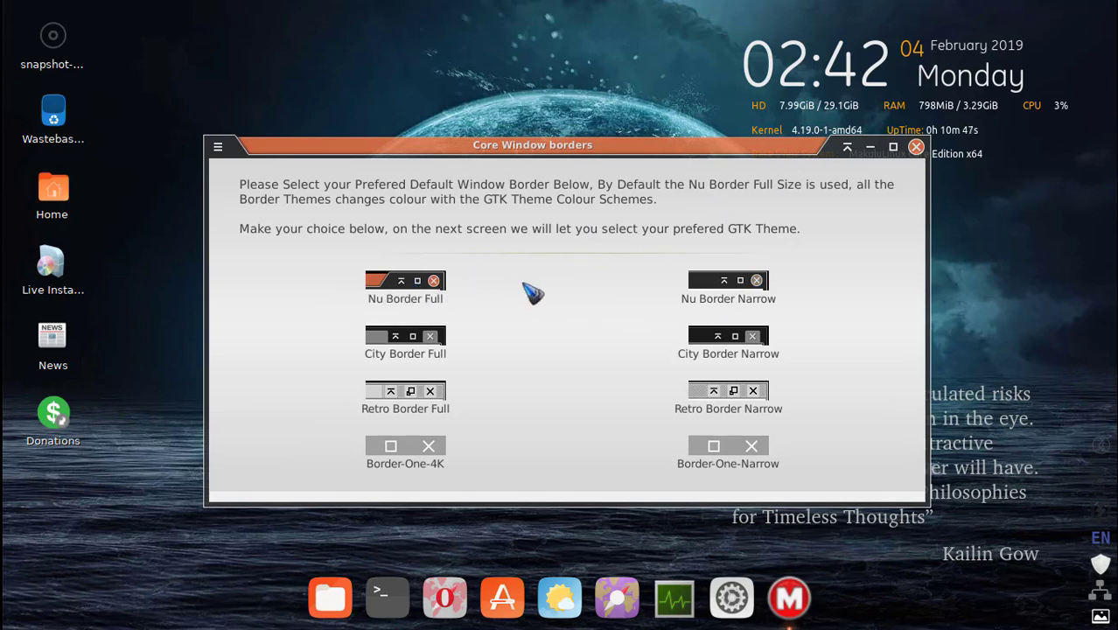
left_click(710, 283)
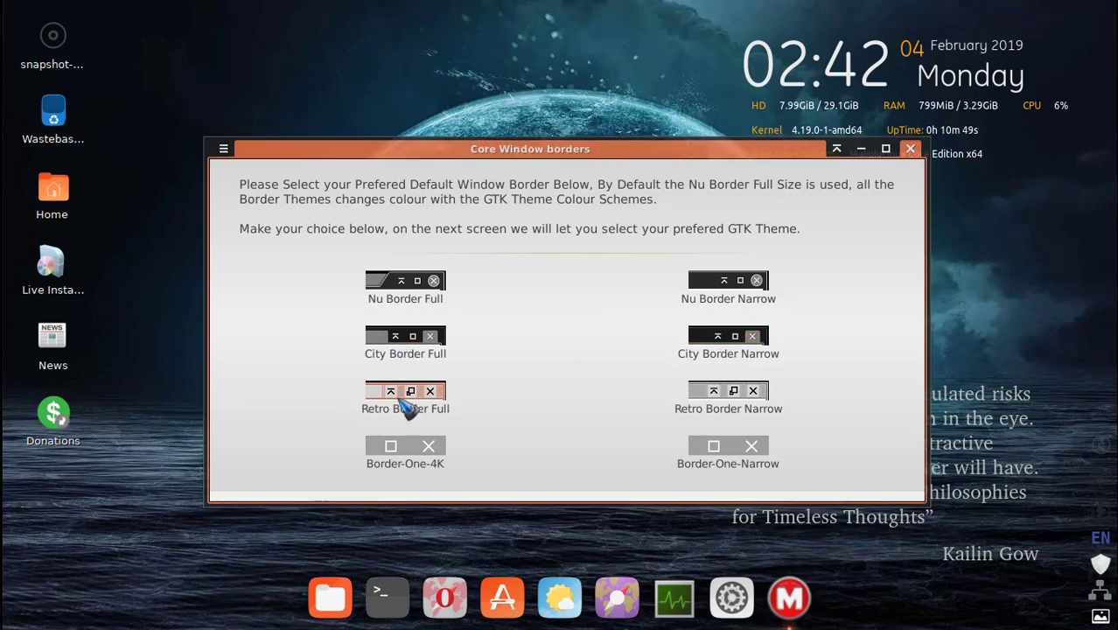
left_click(714, 448)
left_click(391, 448)
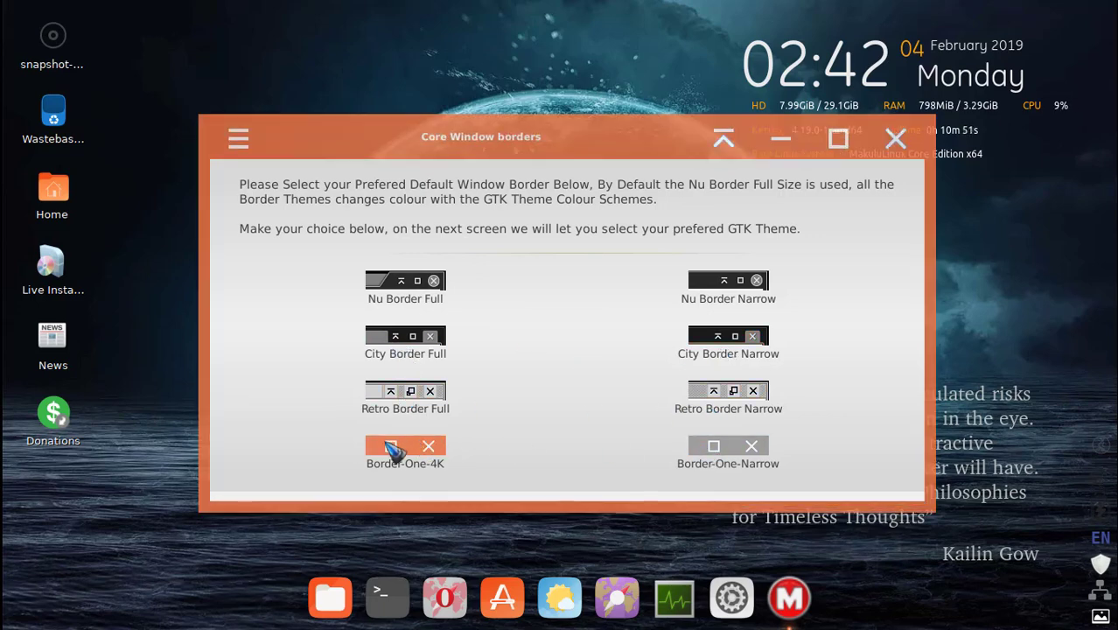
- Try the Retro Border Full, Retro Border Narrow, City Border Narrow, City Border Full and Nu Border Narrow borders in turn
left_click(401, 403)
left_click(713, 413)
left_click(721, 354)
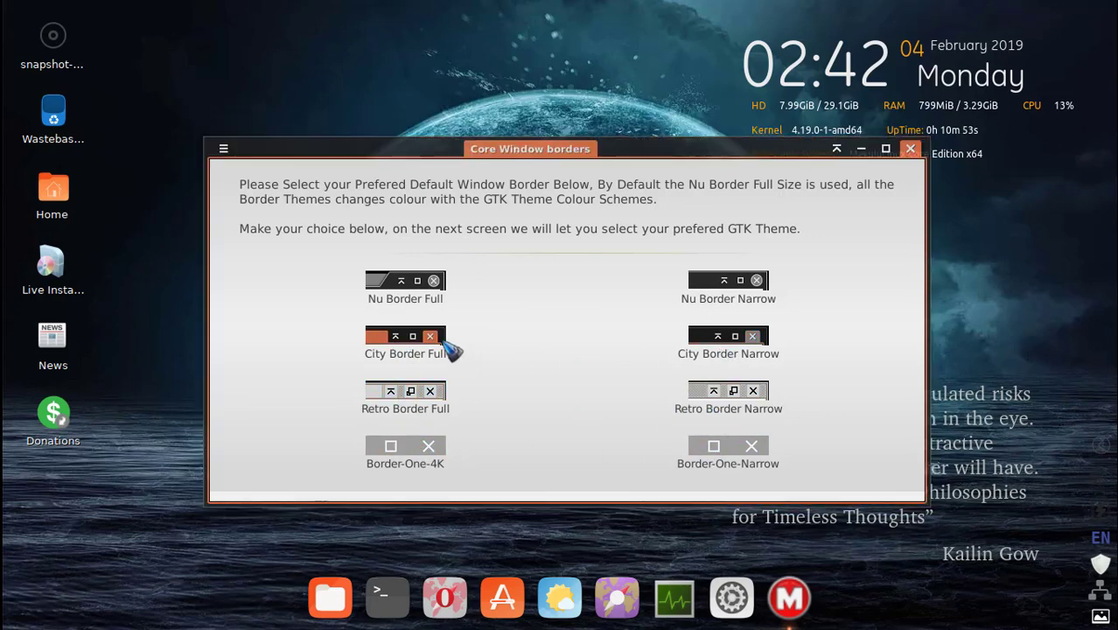
left_click(452, 350)
left_click(727, 289)
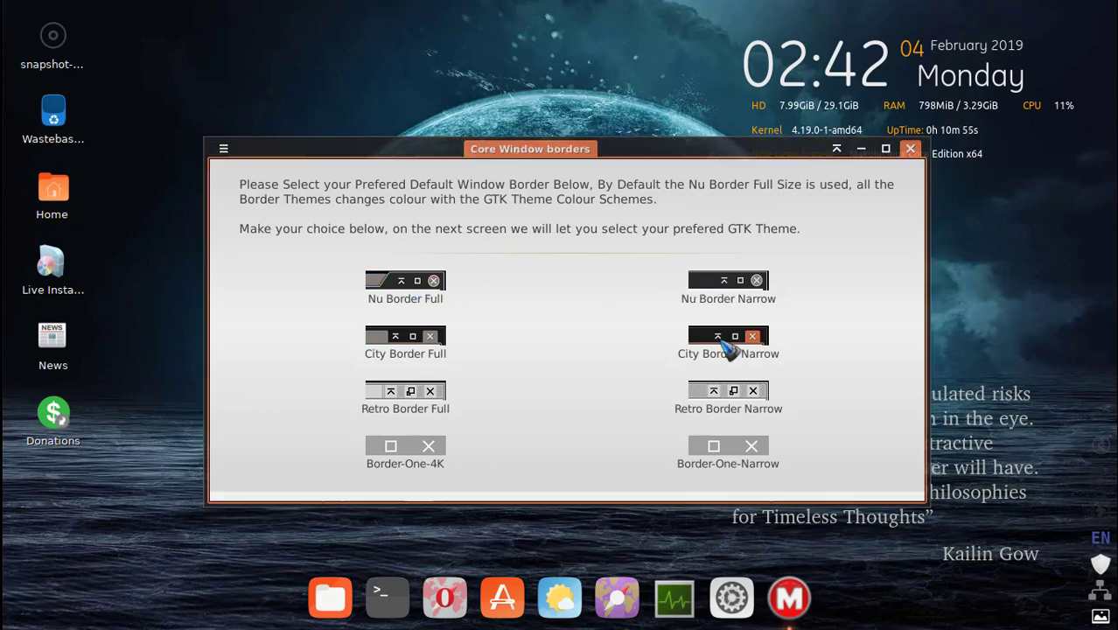
- Try the Retro Border Narrow, both Border-One variants, Retro Border Full, City Border Full and Nu Border Full, ending on City Border Full
left_click(713, 392)
left_click(701, 462)
left_click(391, 456)
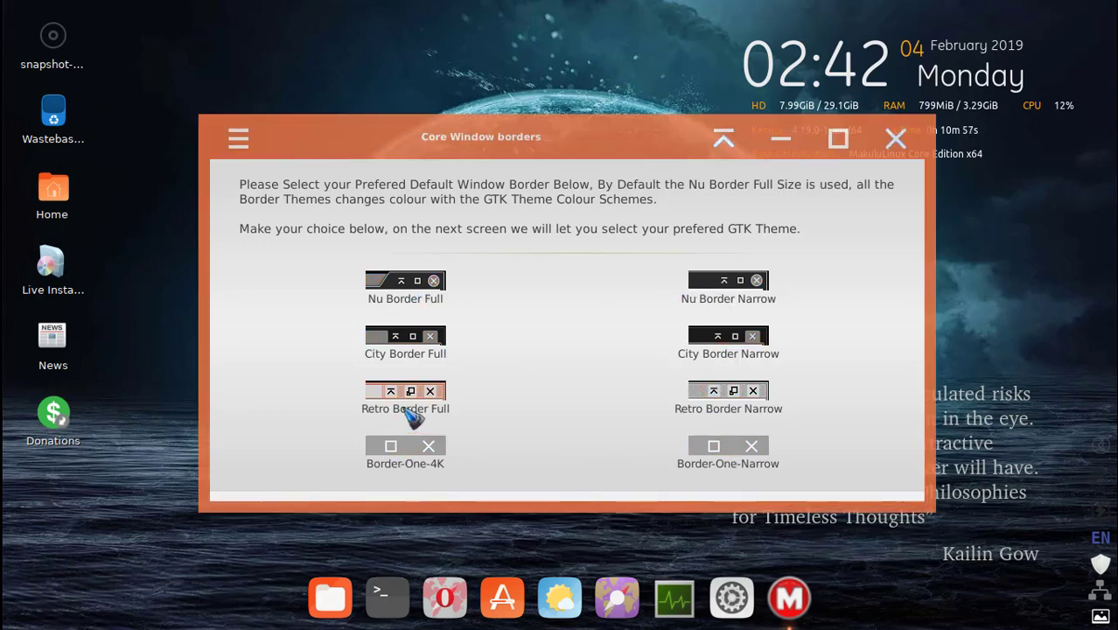
left_click(410, 415)
left_click(406, 355)
left_click(411, 291)
left_click(409, 359)
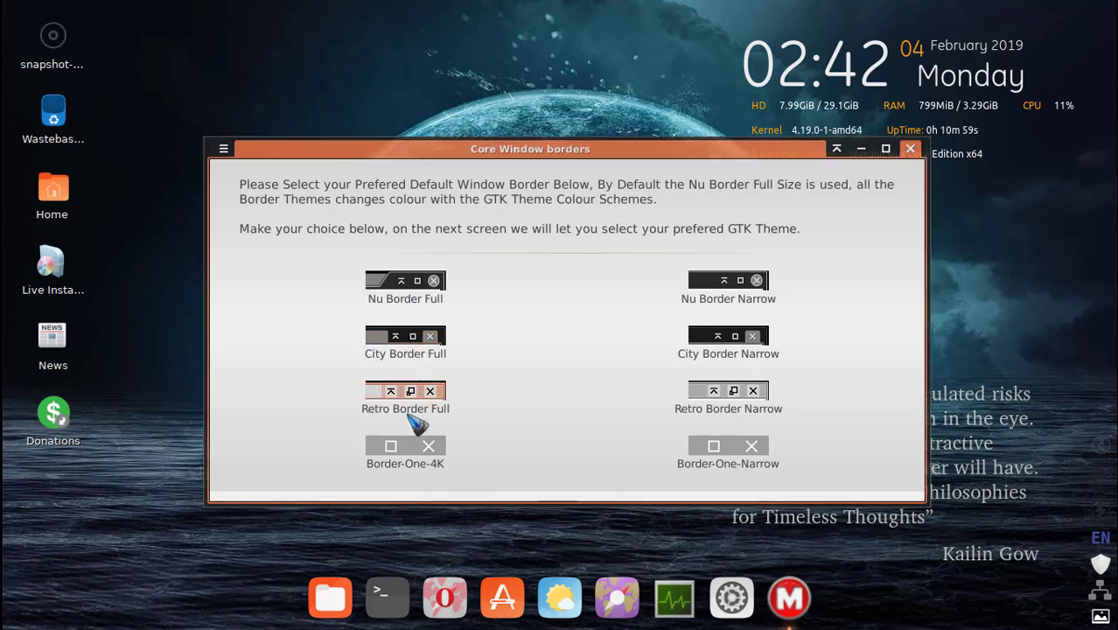
- Try Retro Border Full, Border-One-4K and all four narrow borders, finishing with Nu Border Narrow
left_click(410, 417)
left_click(412, 449)
left_click(739, 451)
left_click(741, 399)
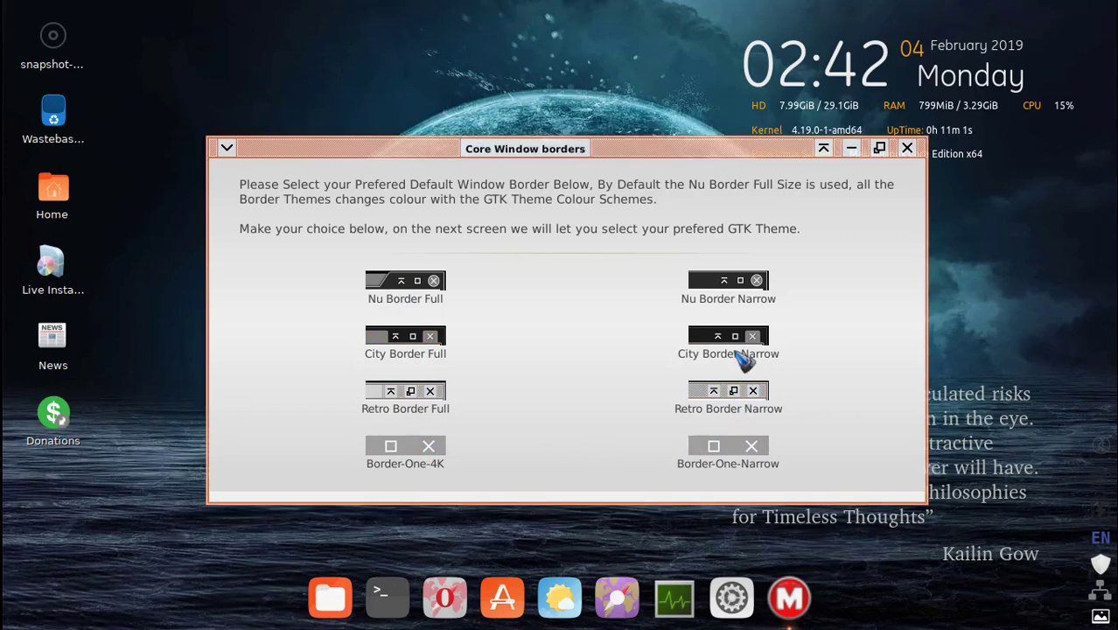
left_click(735, 350)
left_click(726, 303)
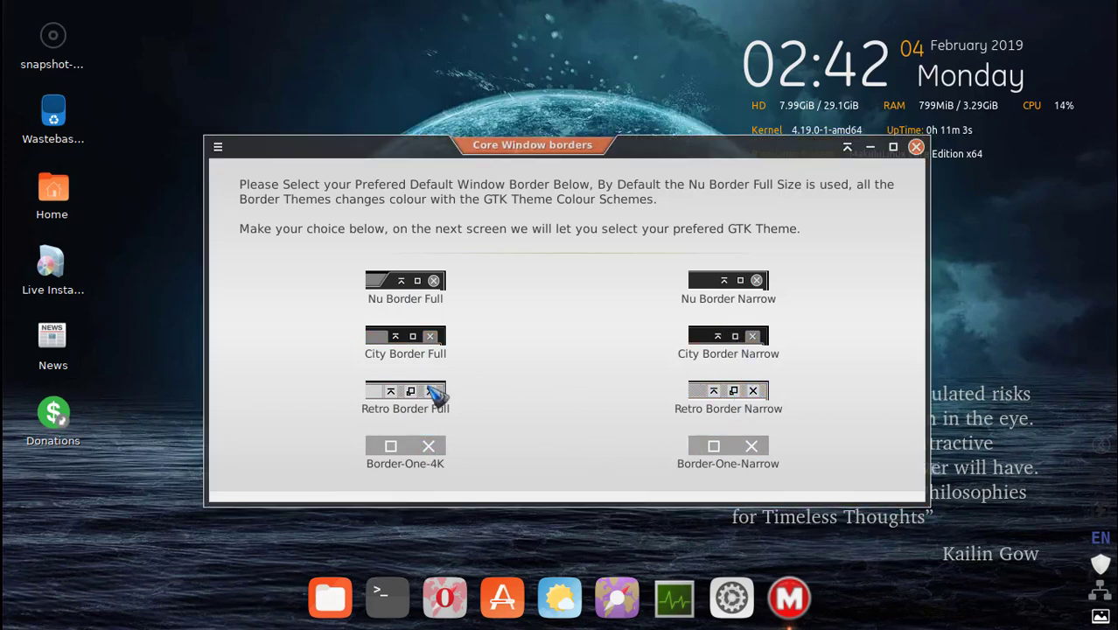
- Compare Border-One-Narrow with the Retro, Nu and City full-size borders and Border-One-4K, ending on Nu Border Full
left_click(433, 393)
left_click(742, 460)
left_click(444, 287)
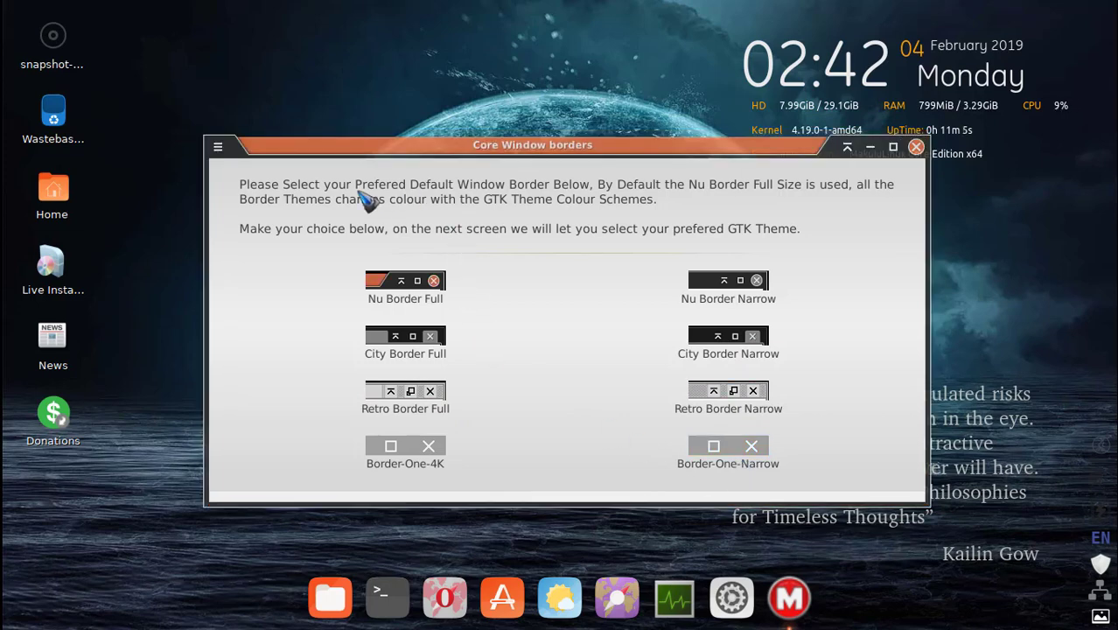
left_click(409, 353)
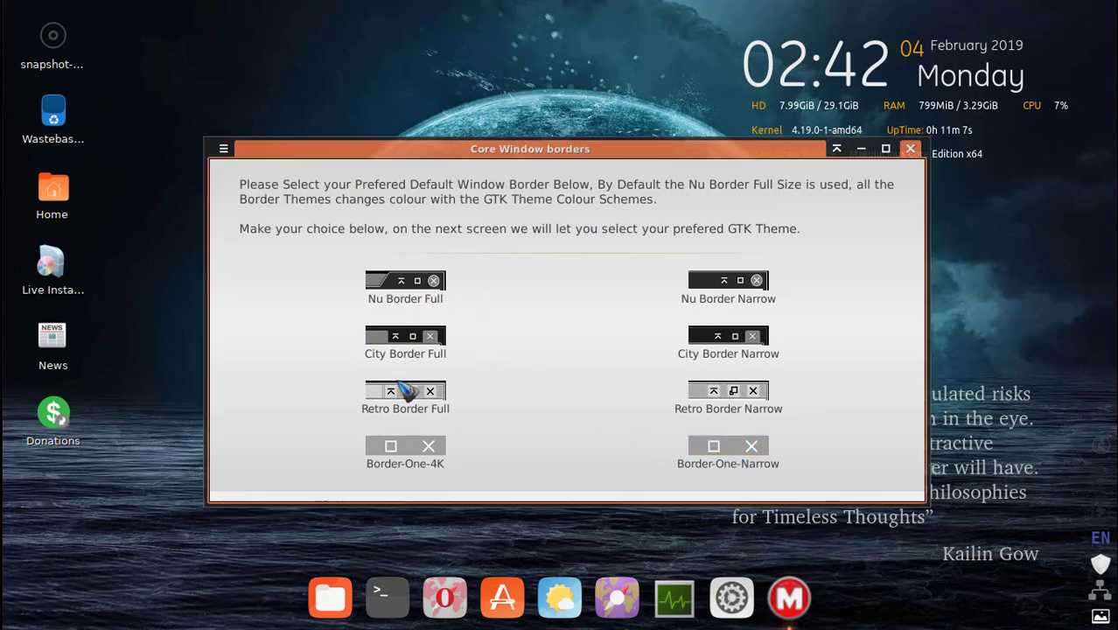
left_click(413, 439)
left_click(404, 393)
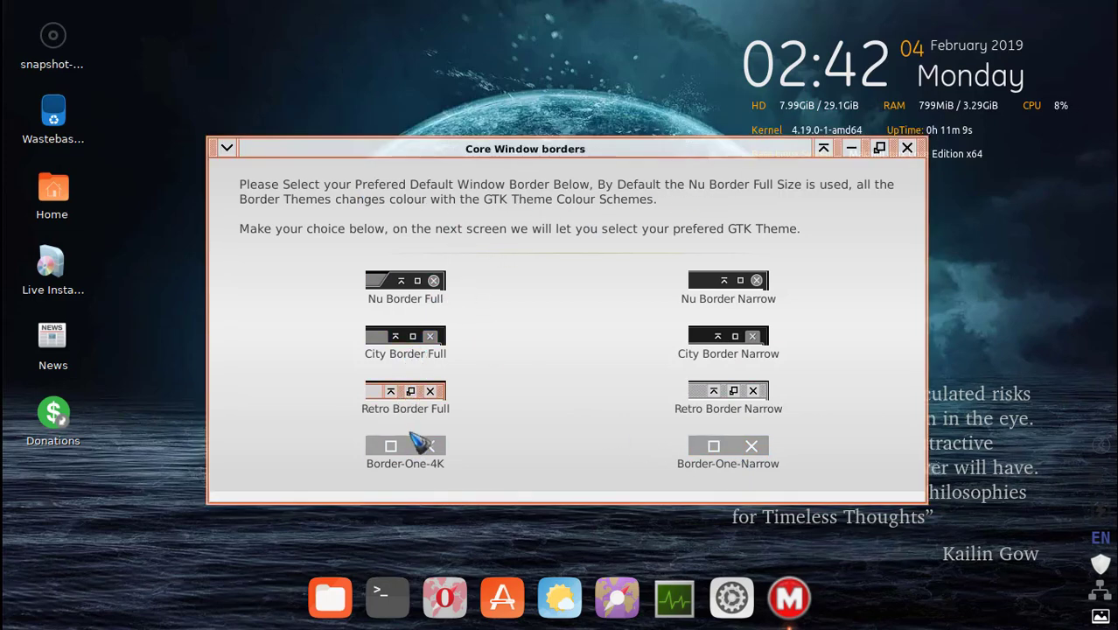
left_click(411, 435)
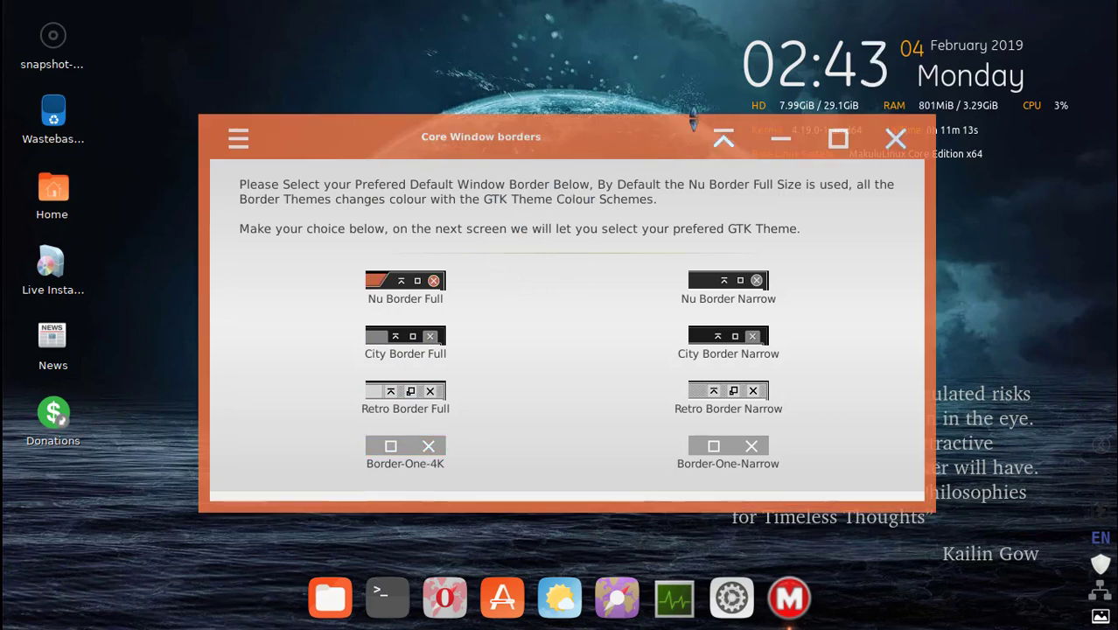
left_click(390, 281)
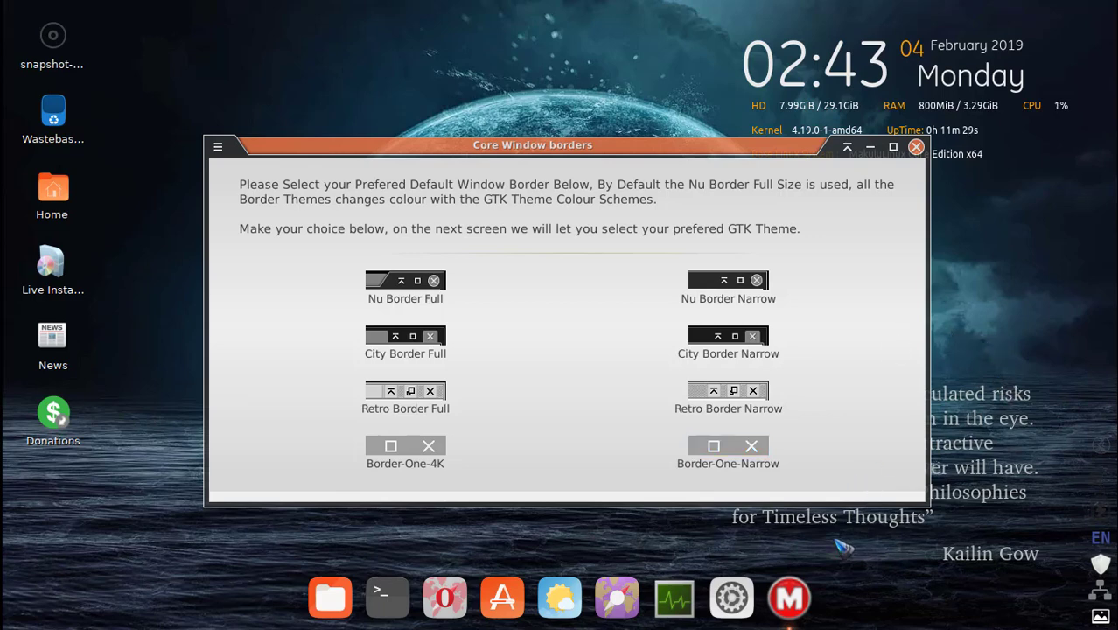
- Raise the Core Window borders dialog, stretch its height, shrink it back and lower the dialog again
left_click_drag(678, 157, 661, 98)
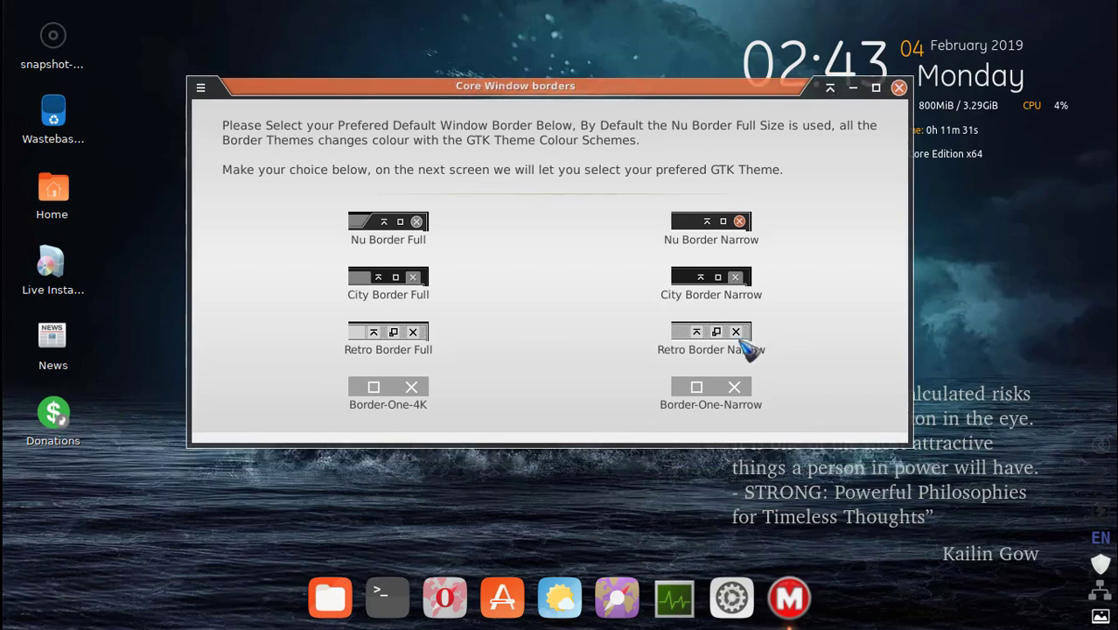
left_click_drag(653, 442, 650, 505)
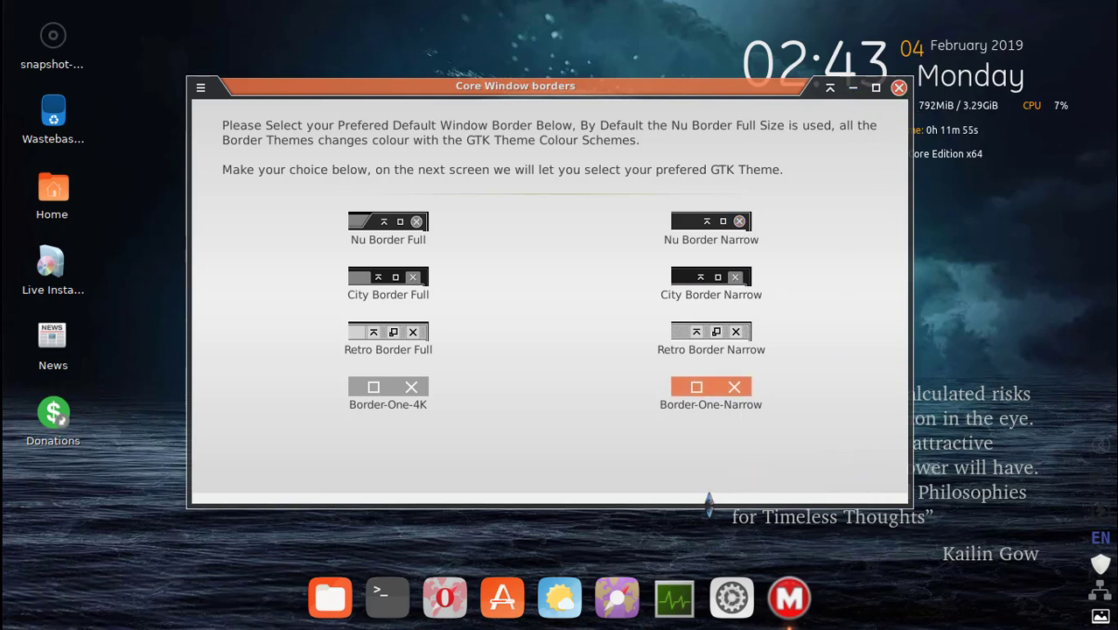
left_click_drag(711, 506, 691, 452)
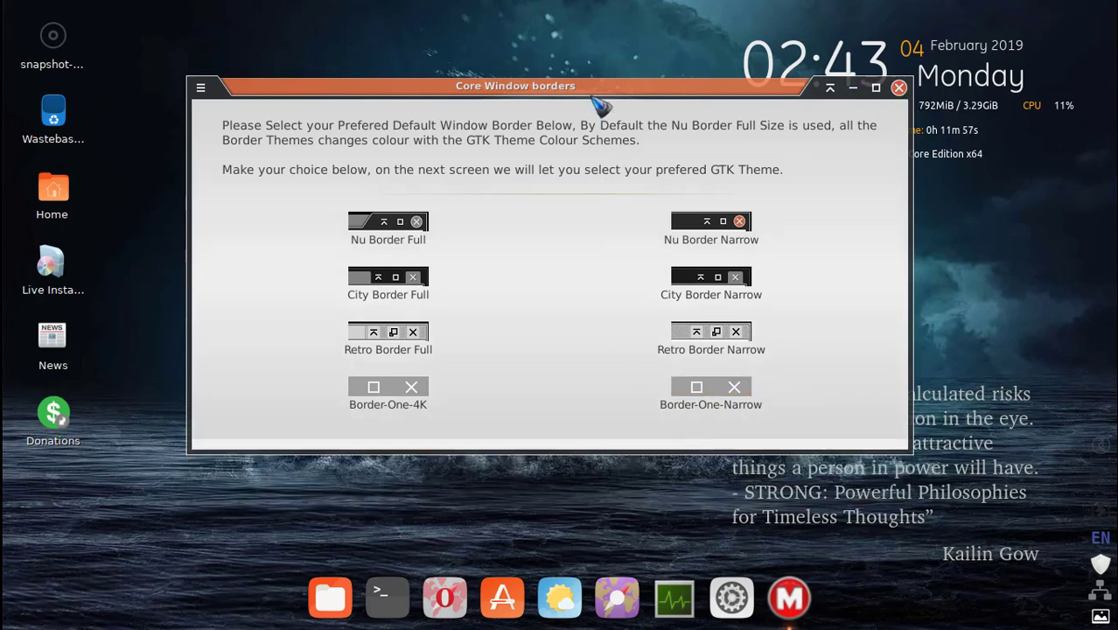
left_click_drag(574, 84, 585, 127)
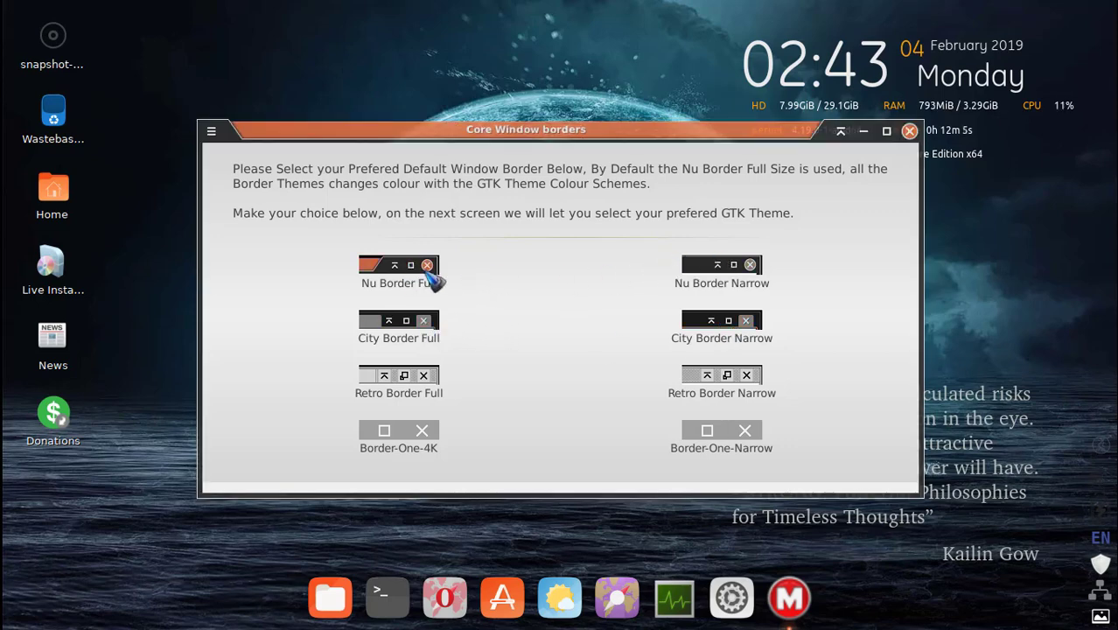
- Reapply the Nu Border Full window border after trying another one, and readjust the dialog's height and position
left_click(431, 323)
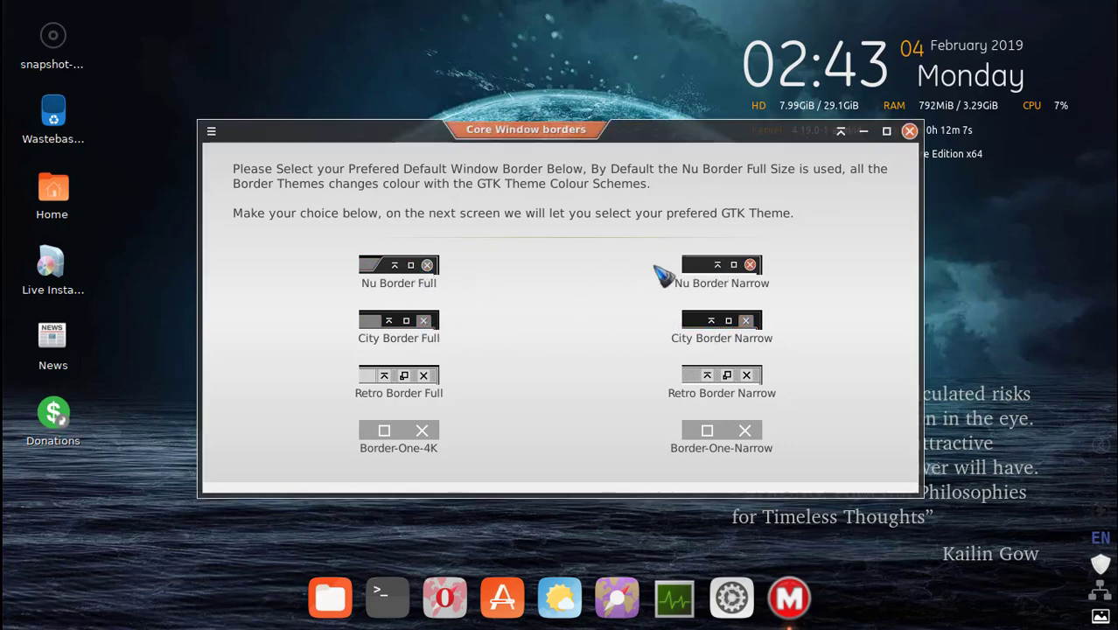
left_click(420, 276)
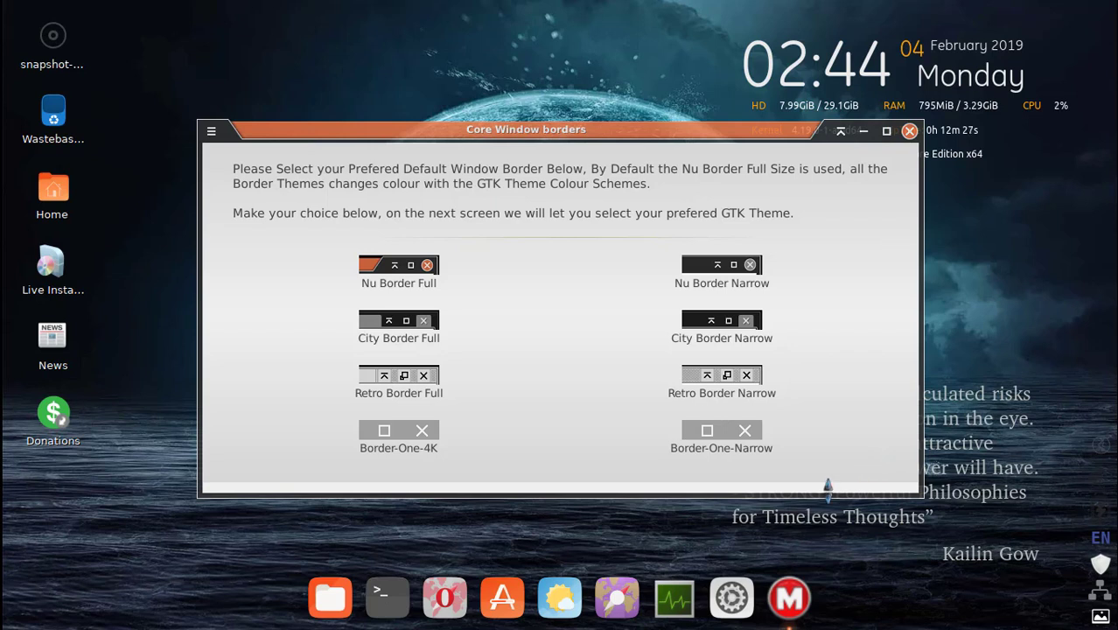
left_click_drag(822, 494, 833, 565)
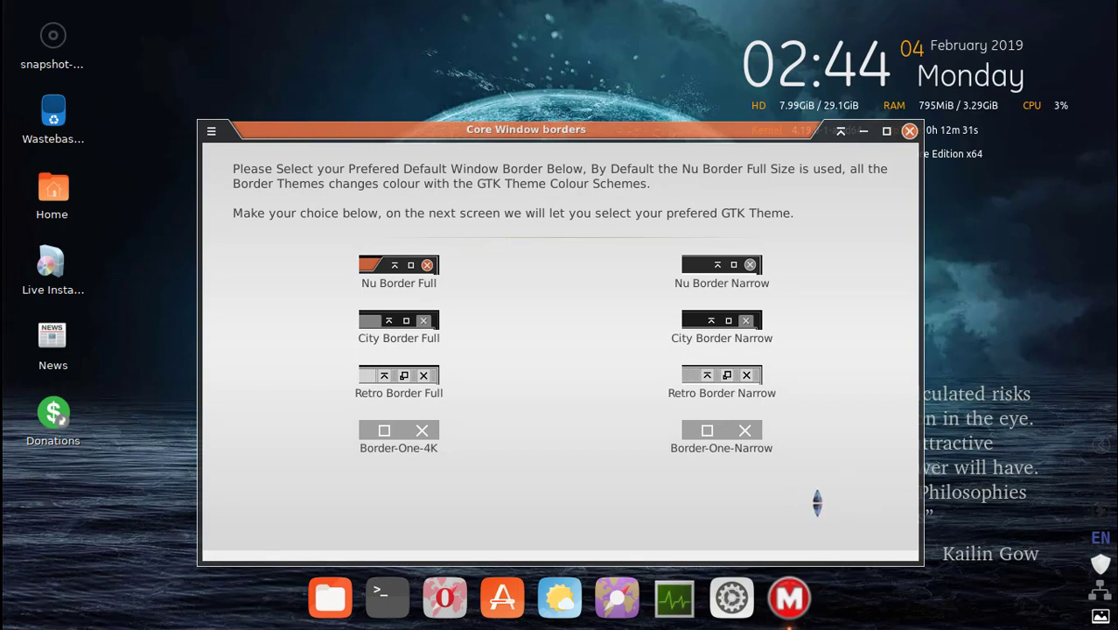
left_click(682, 434)
left_click_drag(624, 557, 621, 457)
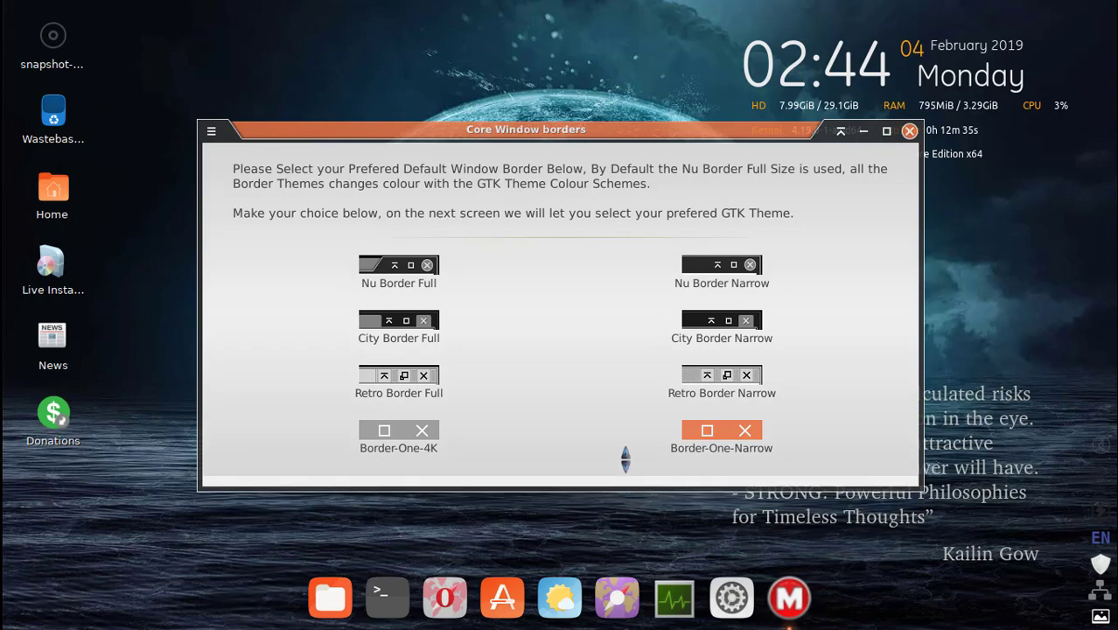
mouse_move(596, 133)
left_mouse_down()
mouse_move(617, 109)
mouse_move(613, 128)
left_mouse_up()
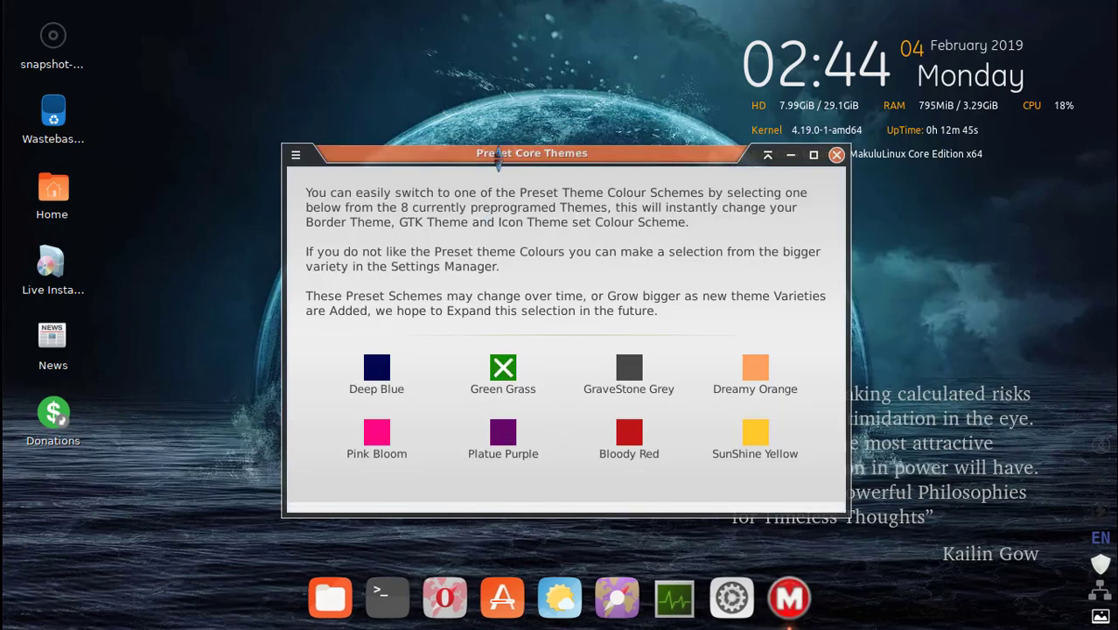
- Move the Preset Core Themes dialog up and try the GraveStone Grey, Dreamy Orange and Deep Blue schemes, returning to Dreamy Orange
left_click_drag(497, 158, 514, 138)
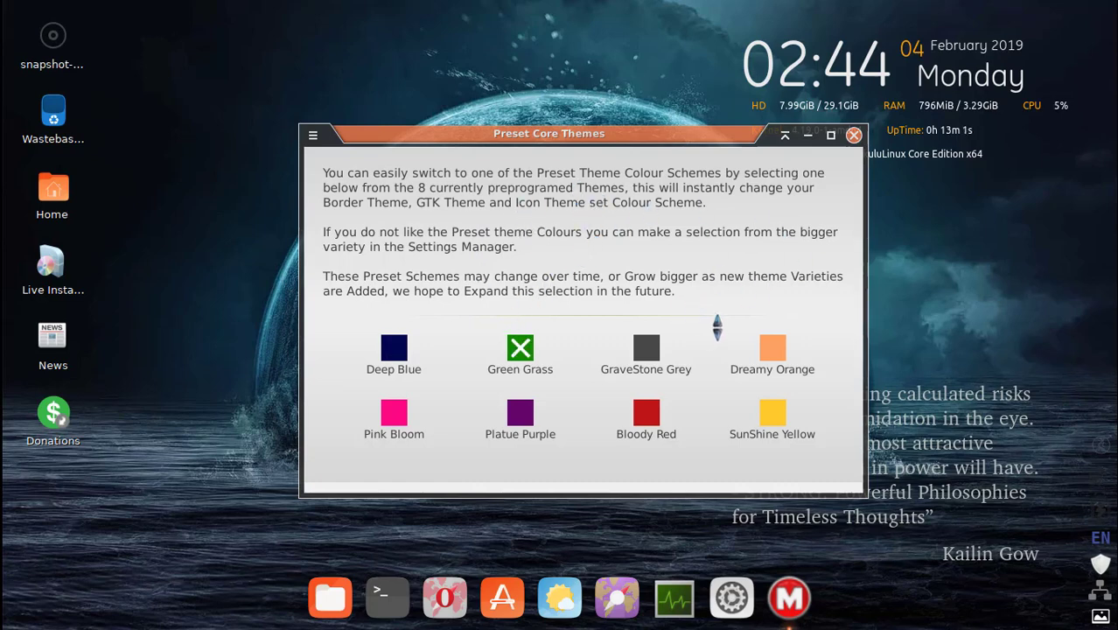
left_click(646, 347)
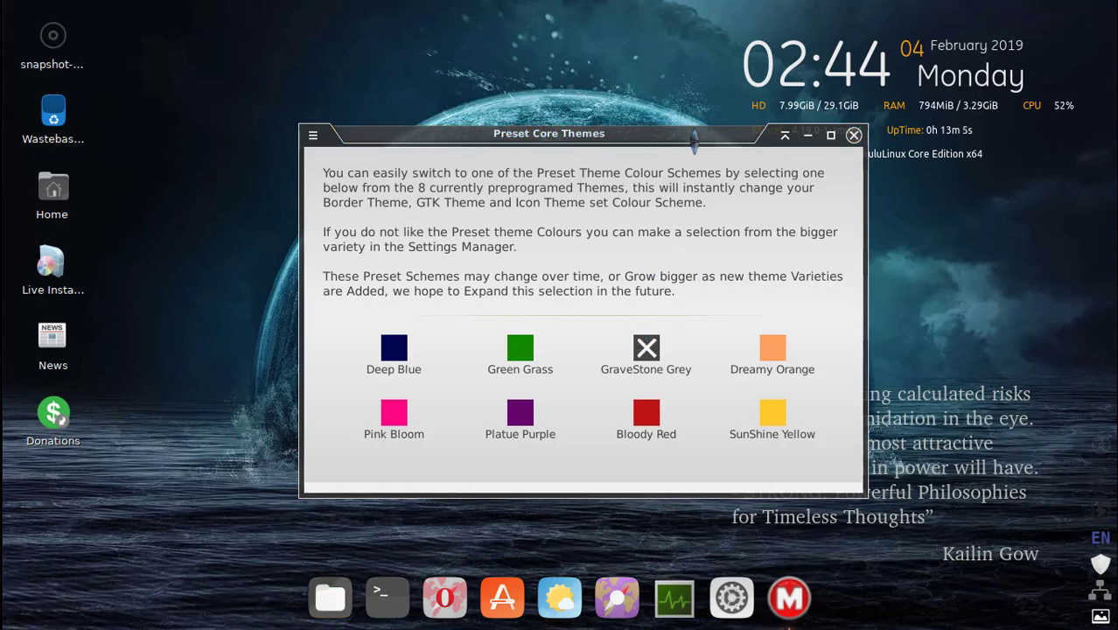
left_click(772, 346)
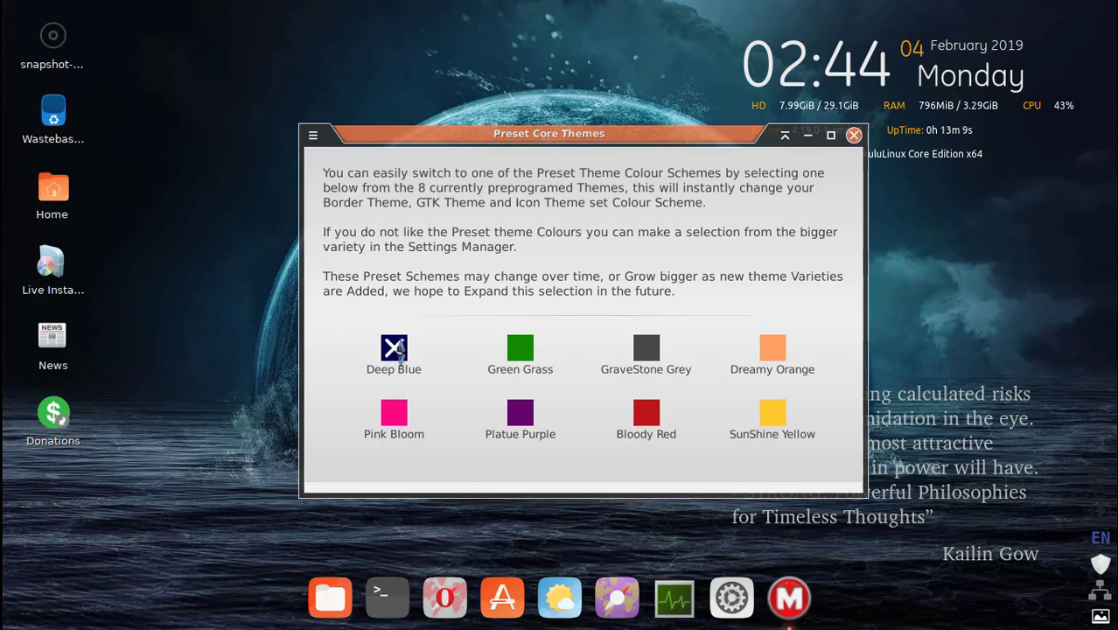
left_click(397, 348)
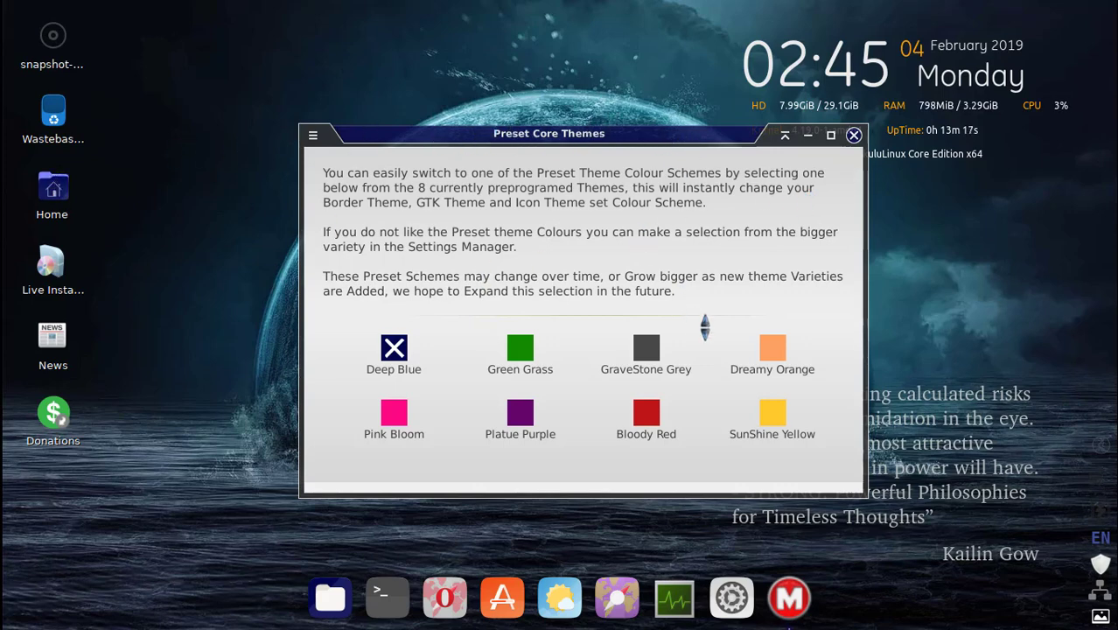
left_click(773, 347)
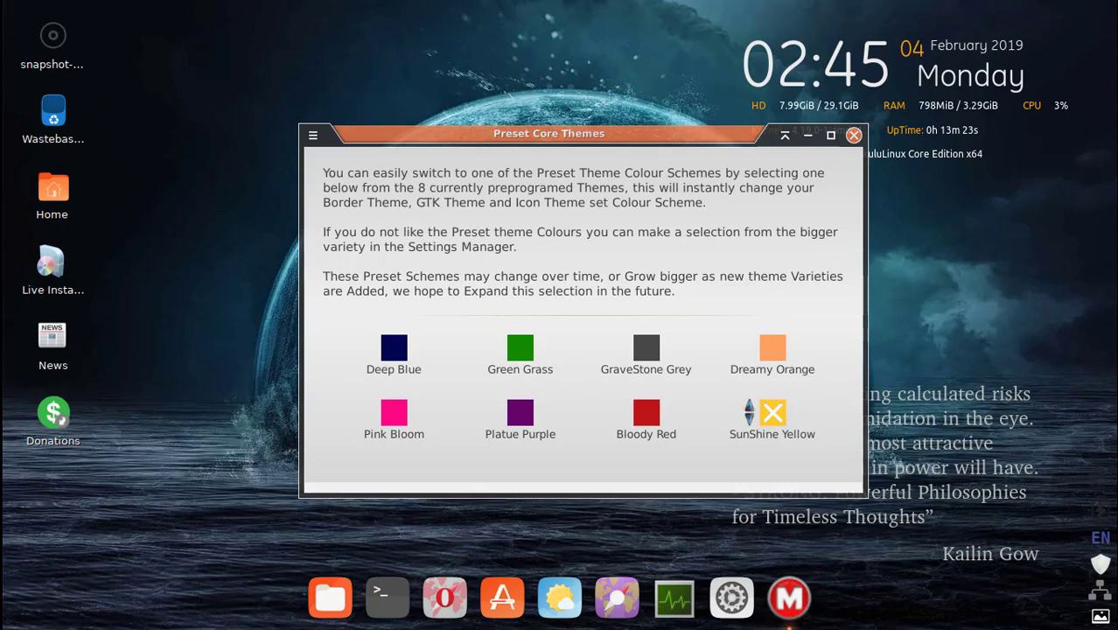
- Try the Bloody Red, Platue Purple and GraveStone Grey colour schemes, ending on Deep Blue
left_click(646, 412)
left_click(566, 409)
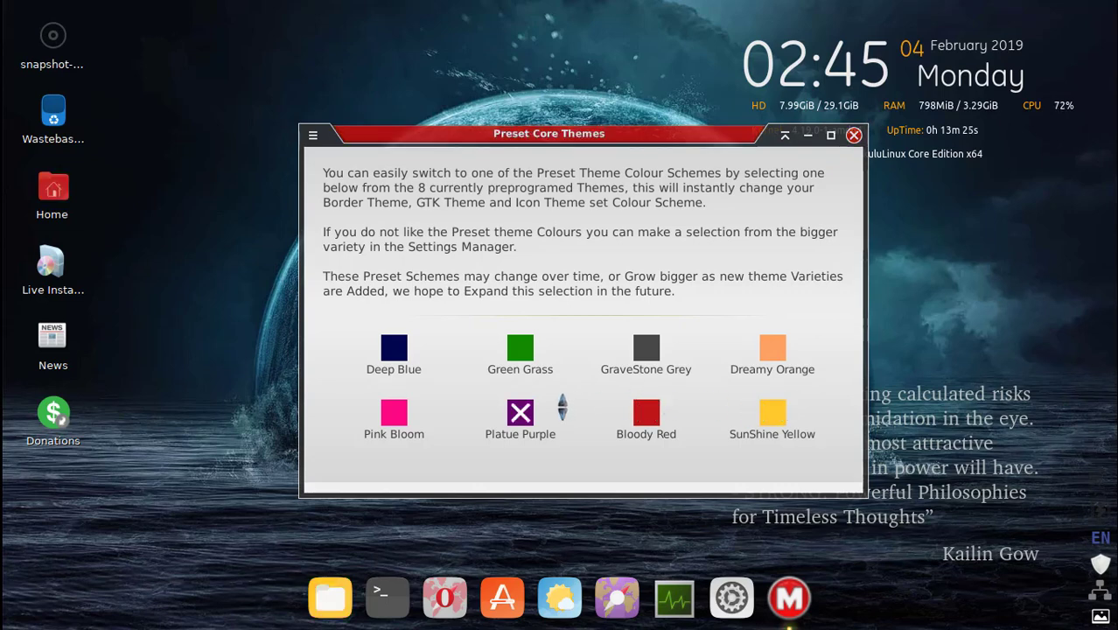
left_click(624, 347)
left_click(391, 347)
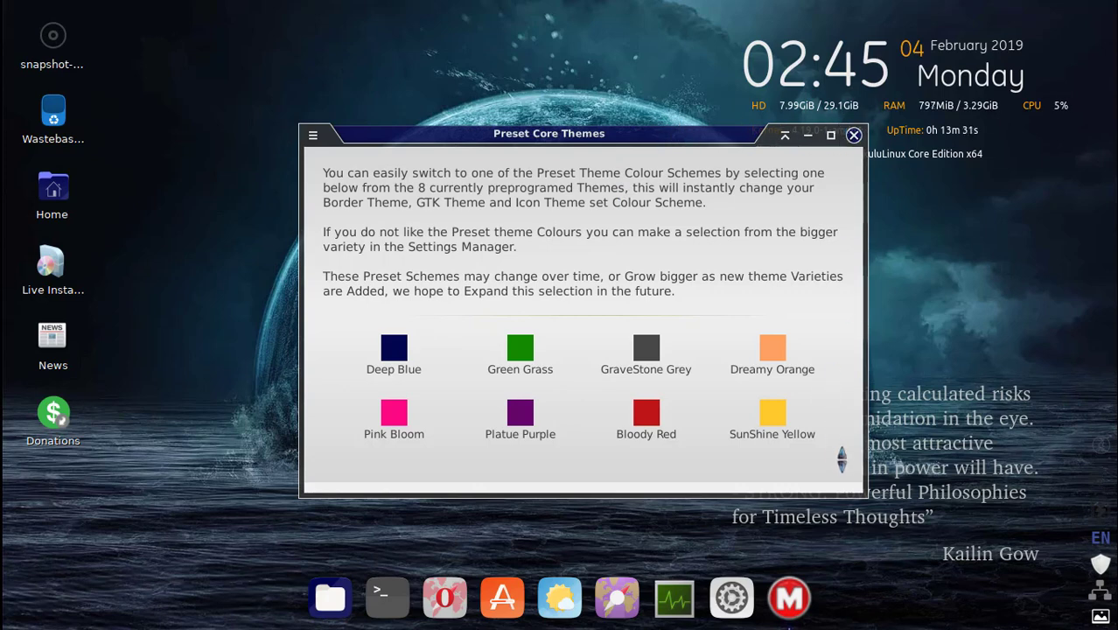
- Adjust the Preset Core Themes dialog's height, apply the Dreamy Orange colour scheme and close the dialog
left_click_drag(804, 487, 818, 542)
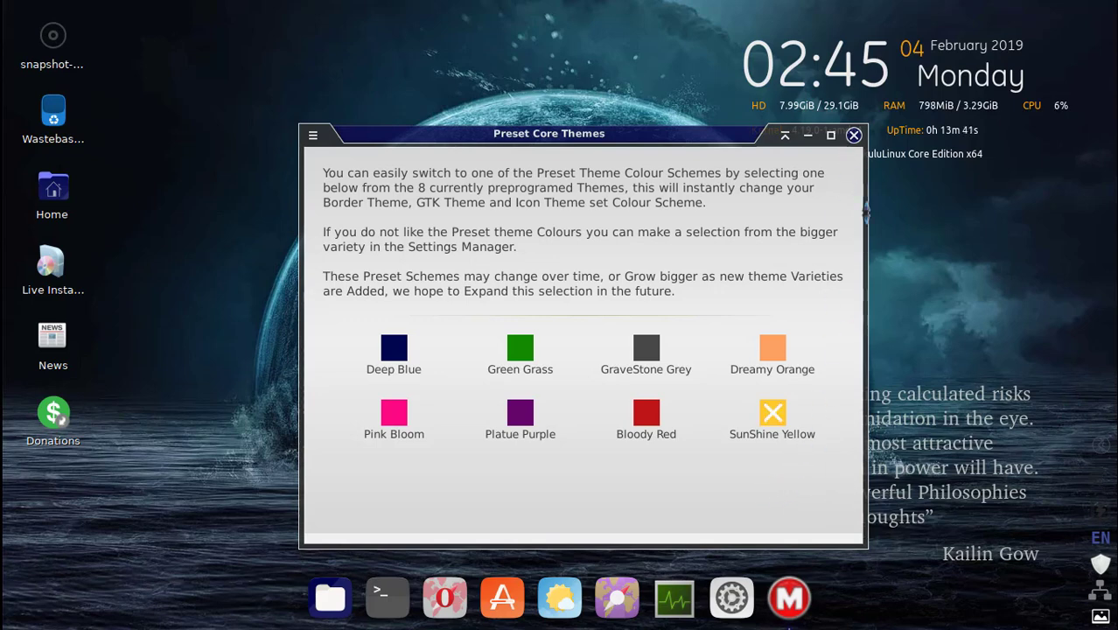
left_click_drag(785, 548, 777, 484)
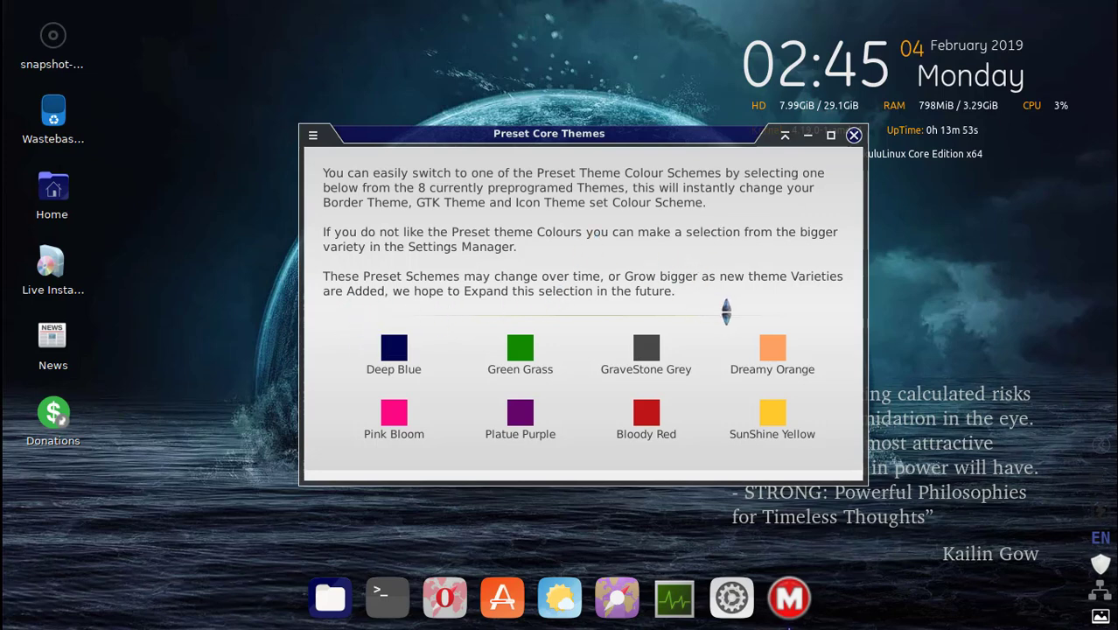
left_click(771, 346)
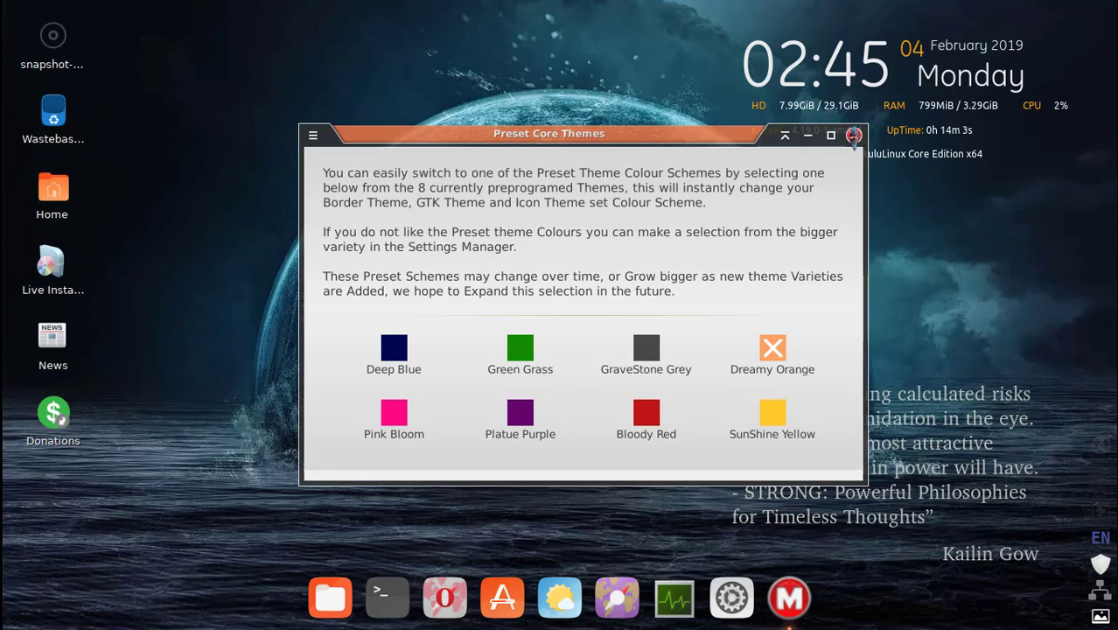
left_click(853, 134)
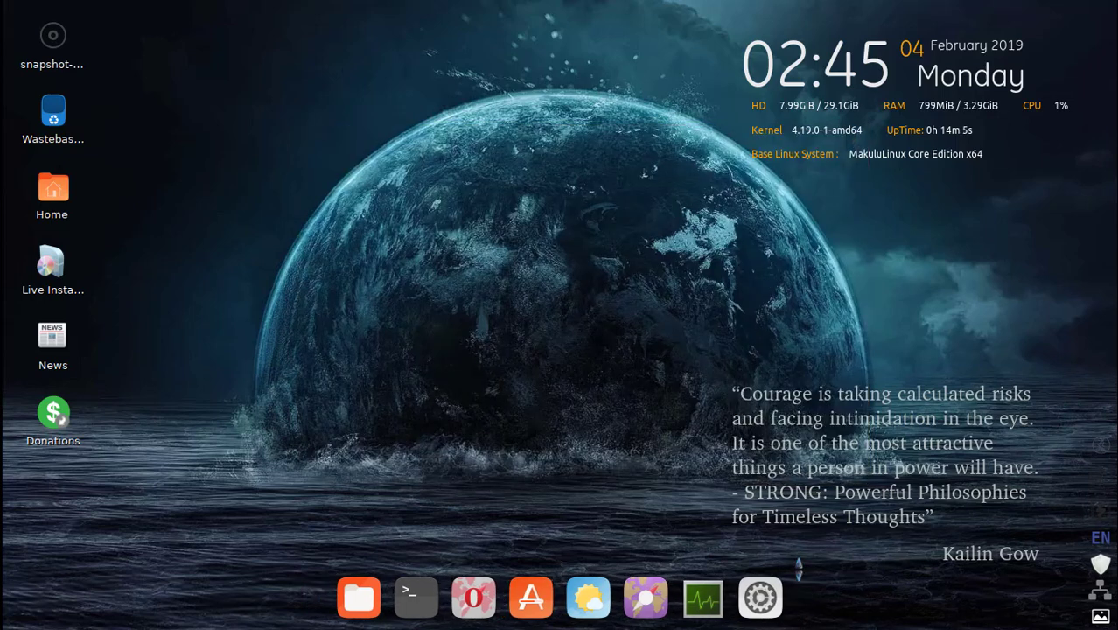
- Open the Theme Manager from Settings, skip the window border choice, and apply the GraveStone Grey preset colour scheme
left_click(759, 582)
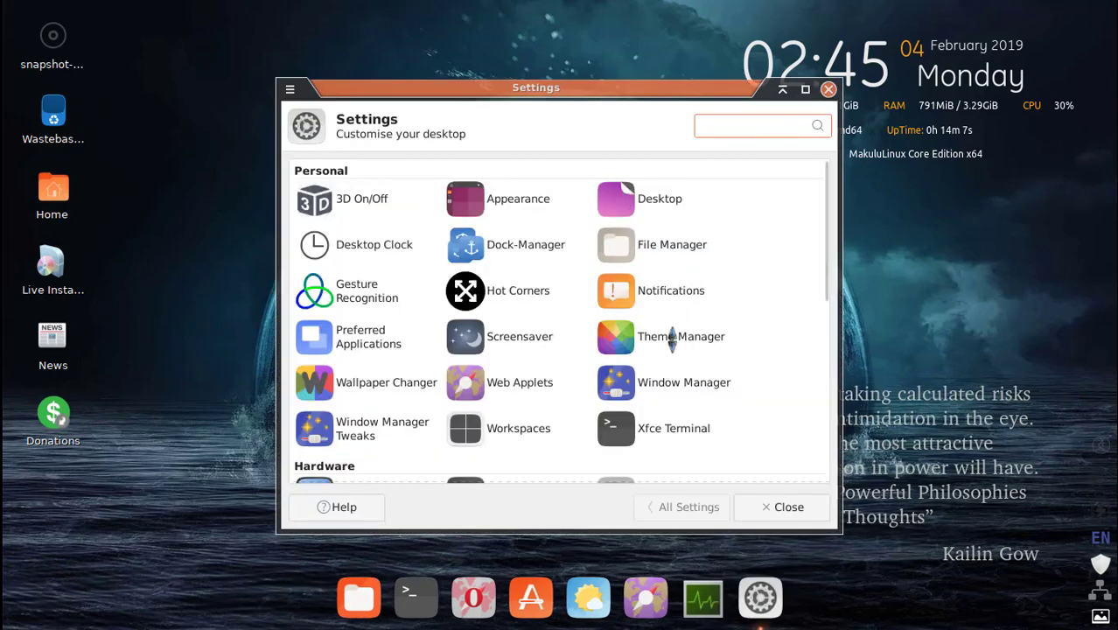
left_click(675, 337)
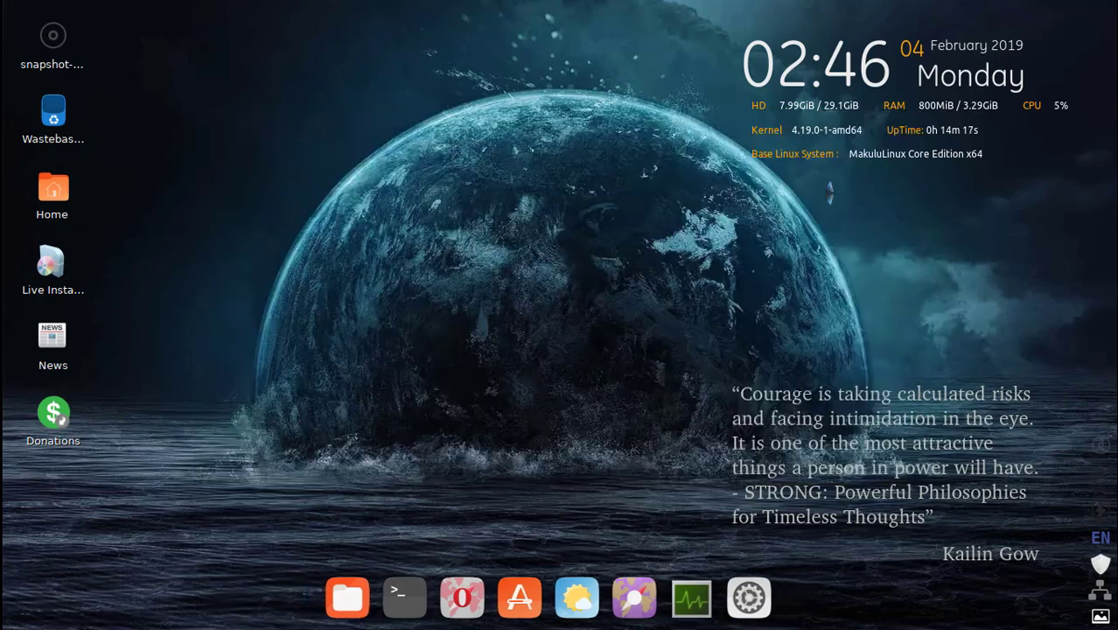
left_click(907, 123)
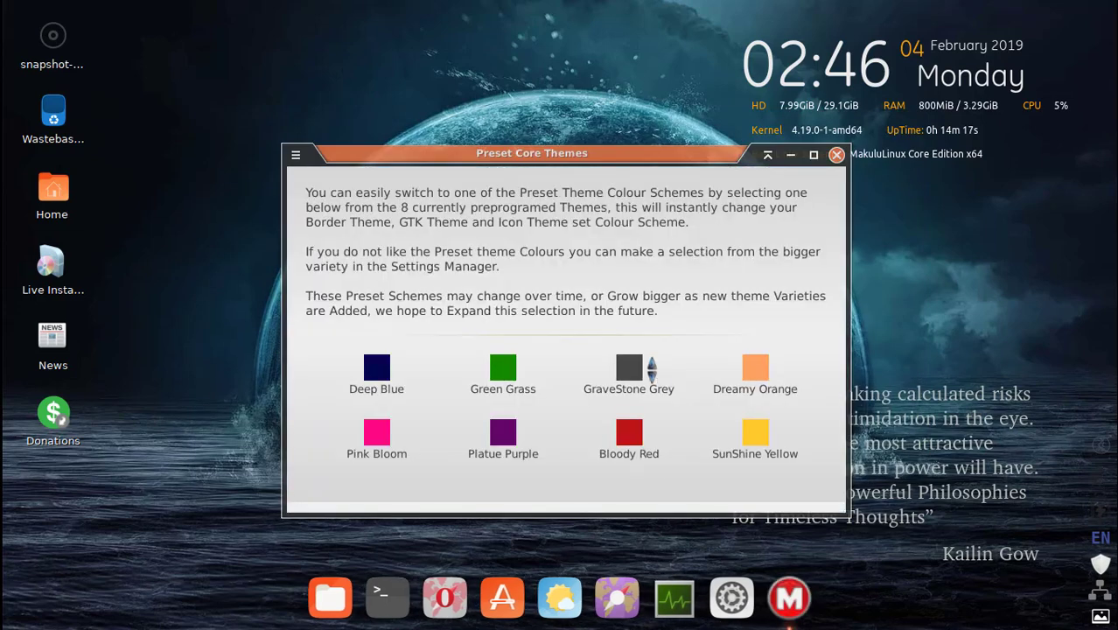
left_click(632, 367)
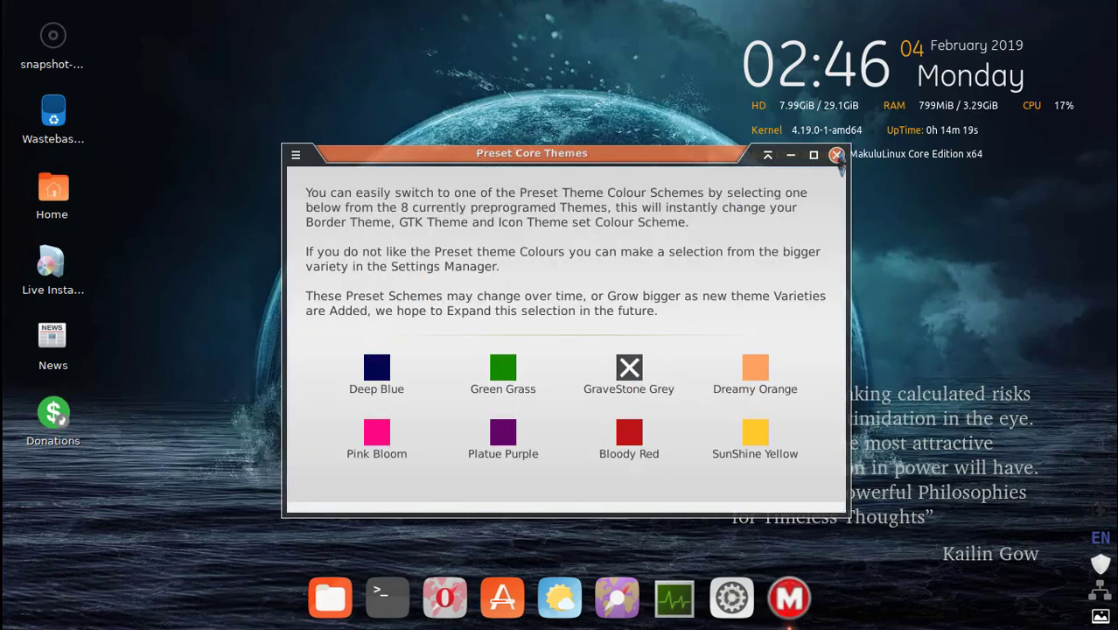
left_click(837, 155)
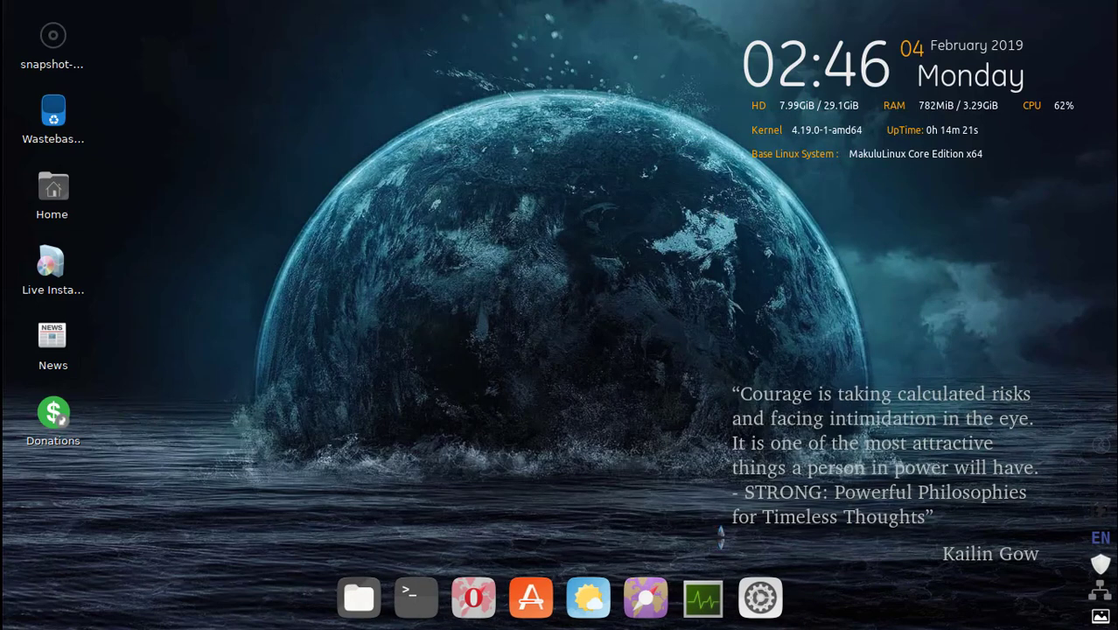
- Reopen the Theme Manager, skip the window border choice, apply the Dreamy Orange scheme, and close the repositioned Preset Core Themes dialog
left_click(761, 595)
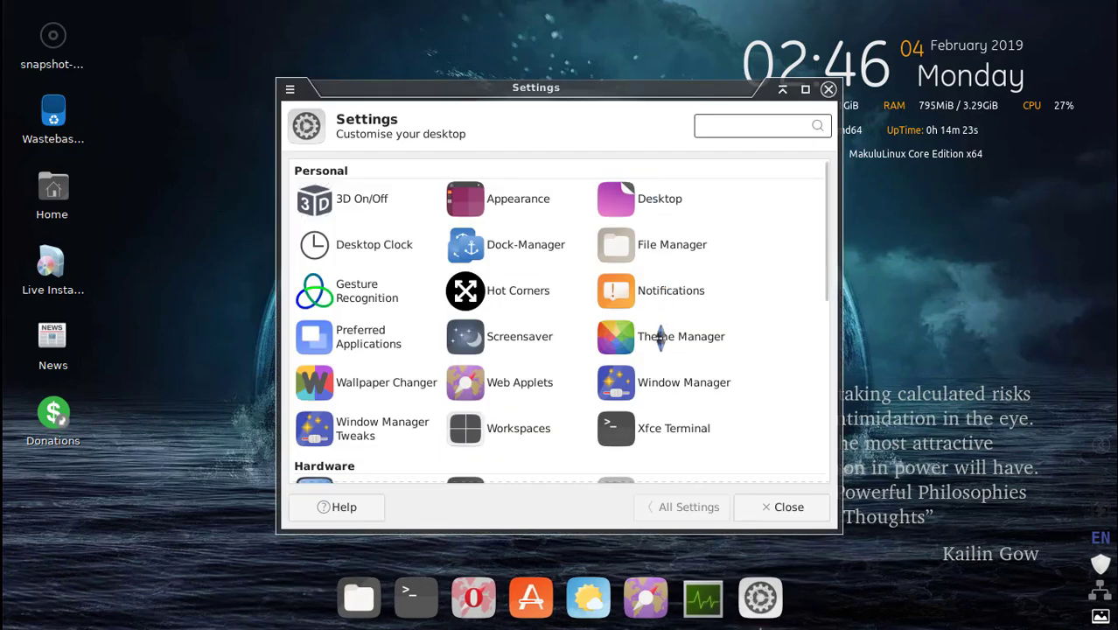
left_click(661, 337)
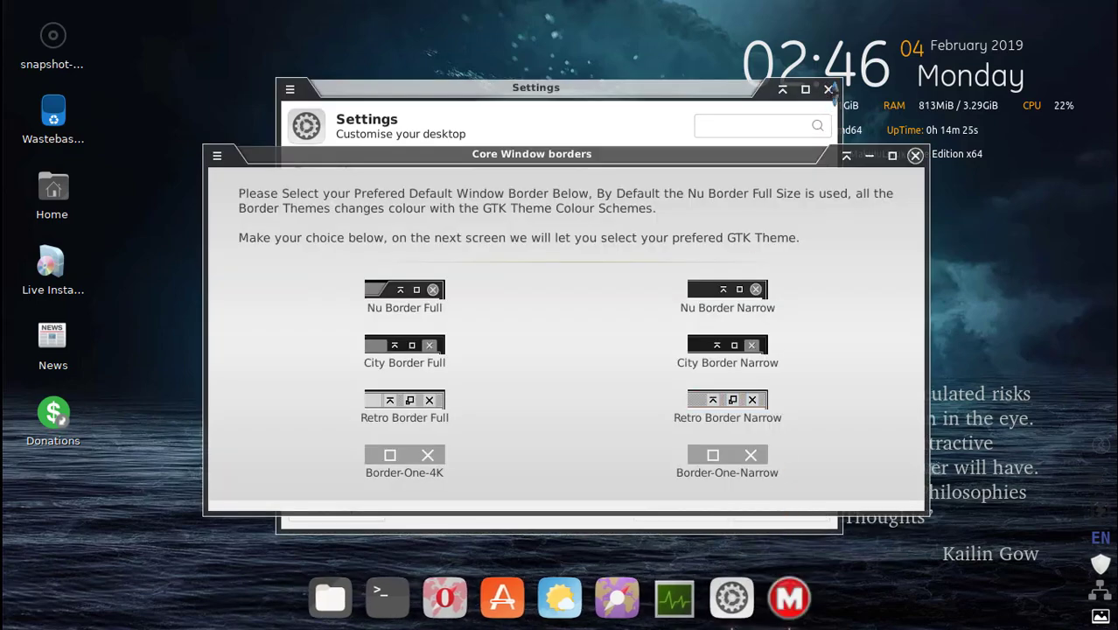
left_click(828, 88)
left_click(828, 88)
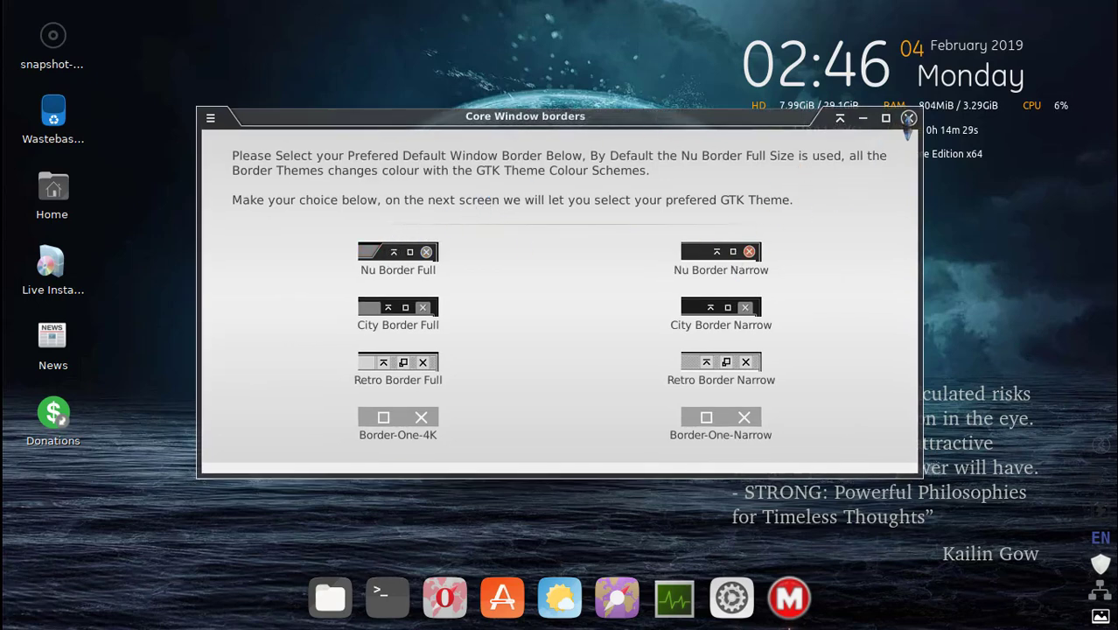
left_click(908, 117)
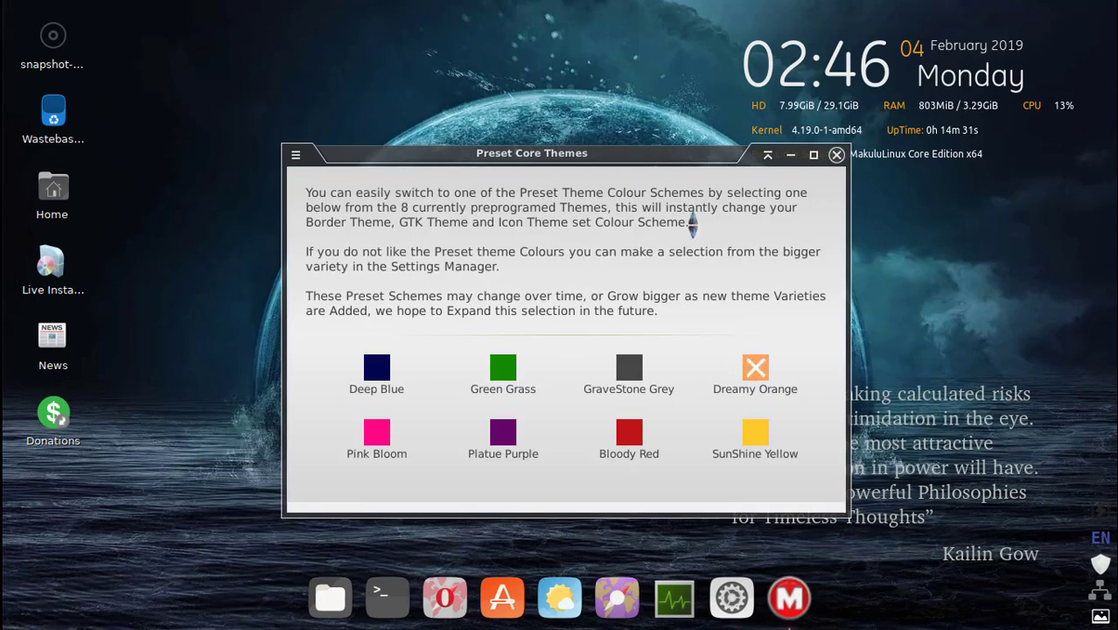
left_click_drag(642, 149, 650, 129)
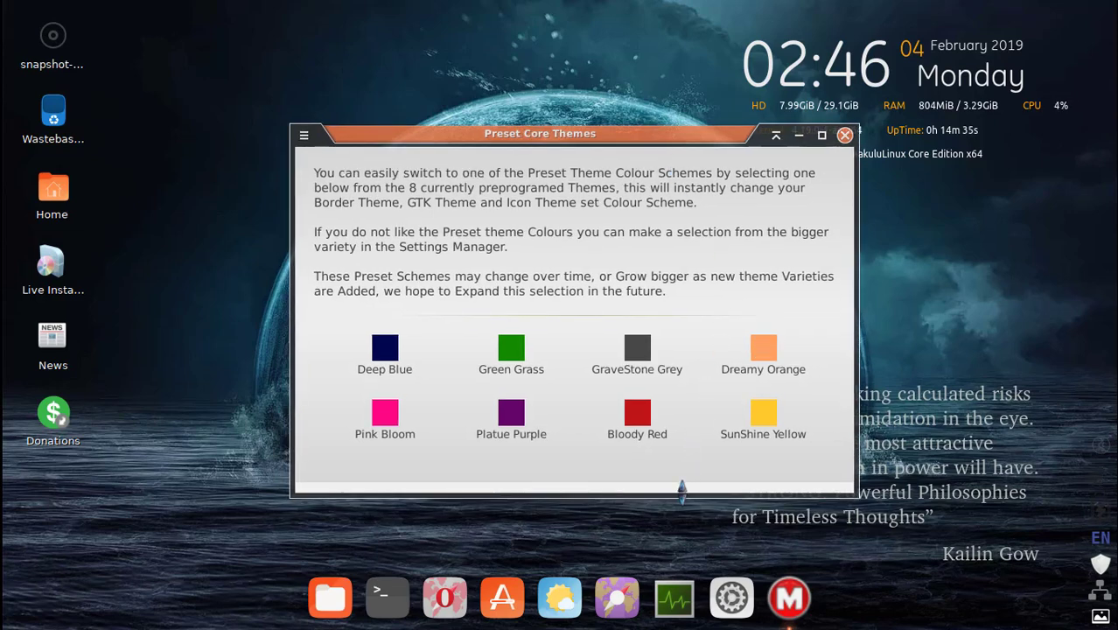
mouse_move(681, 490)
left_mouse_down()
mouse_move(697, 549)
mouse_move(673, 495)
left_mouse_up()
left_click(845, 135)
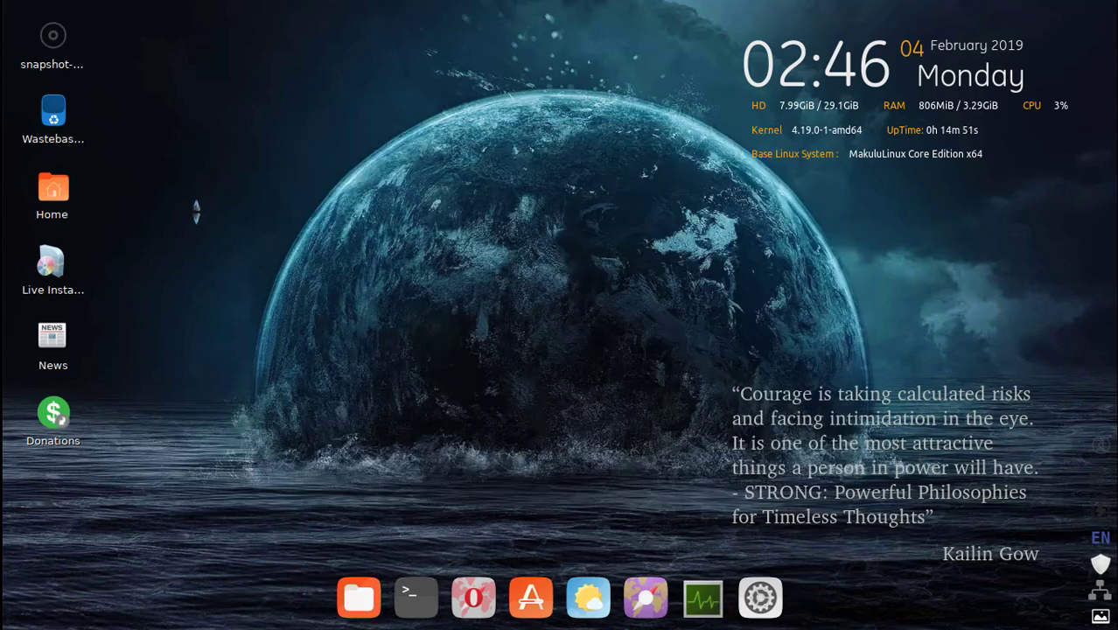
- Open the live installer, view the Home Environment details and the list of installation options, and exit without installing
double_click(52, 263)
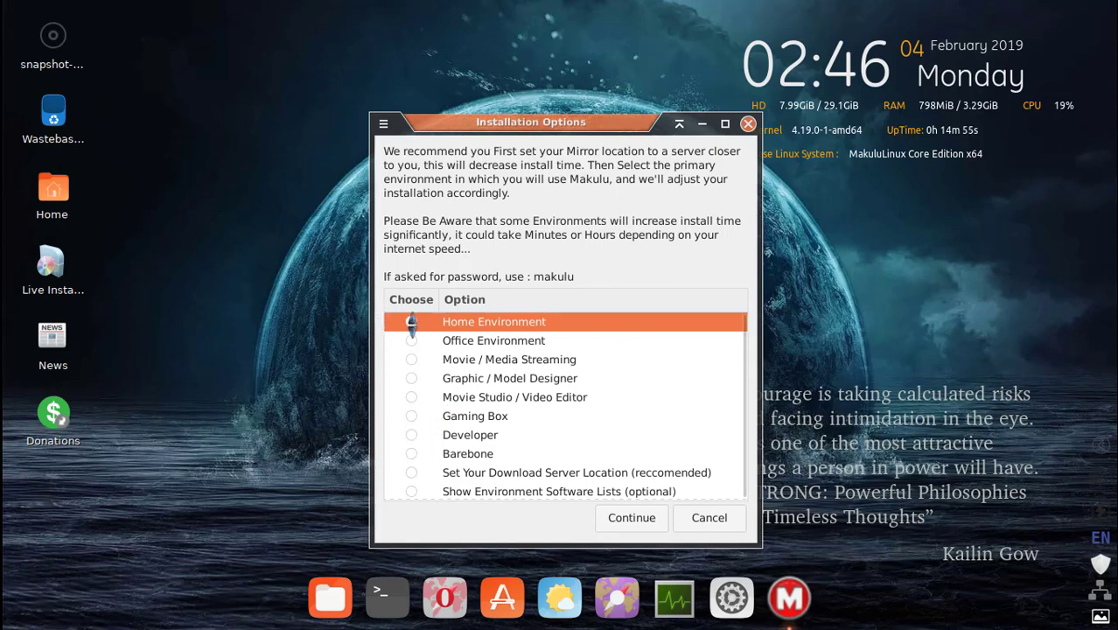
left_click(613, 516)
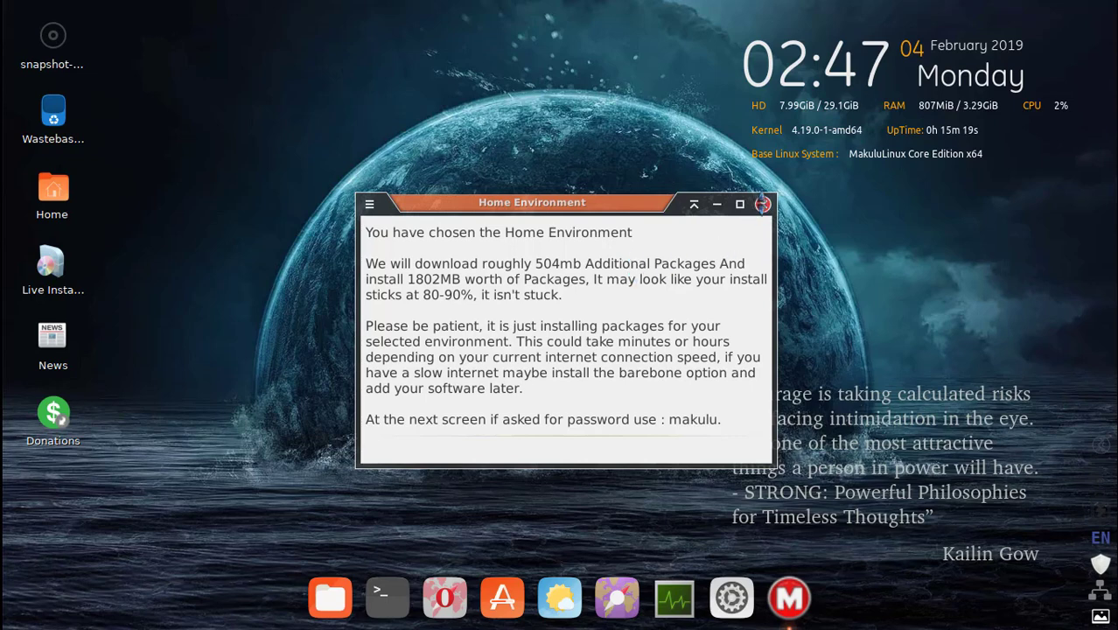
left_click(763, 204)
left_click(603, 396)
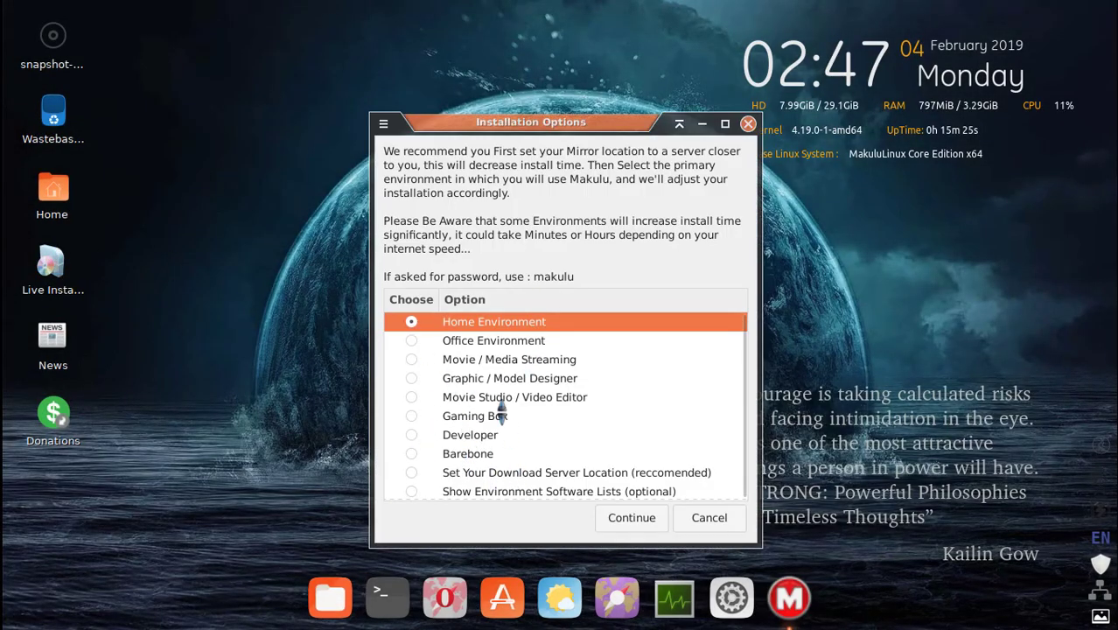
left_click_drag(529, 124, 526, 91)
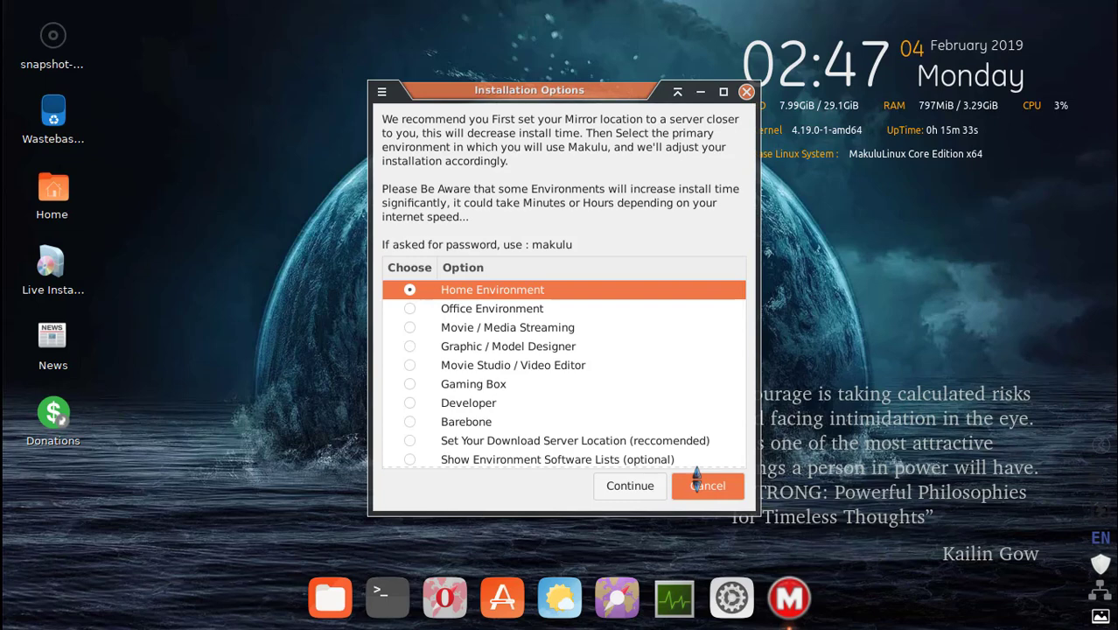
left_click(745, 91)
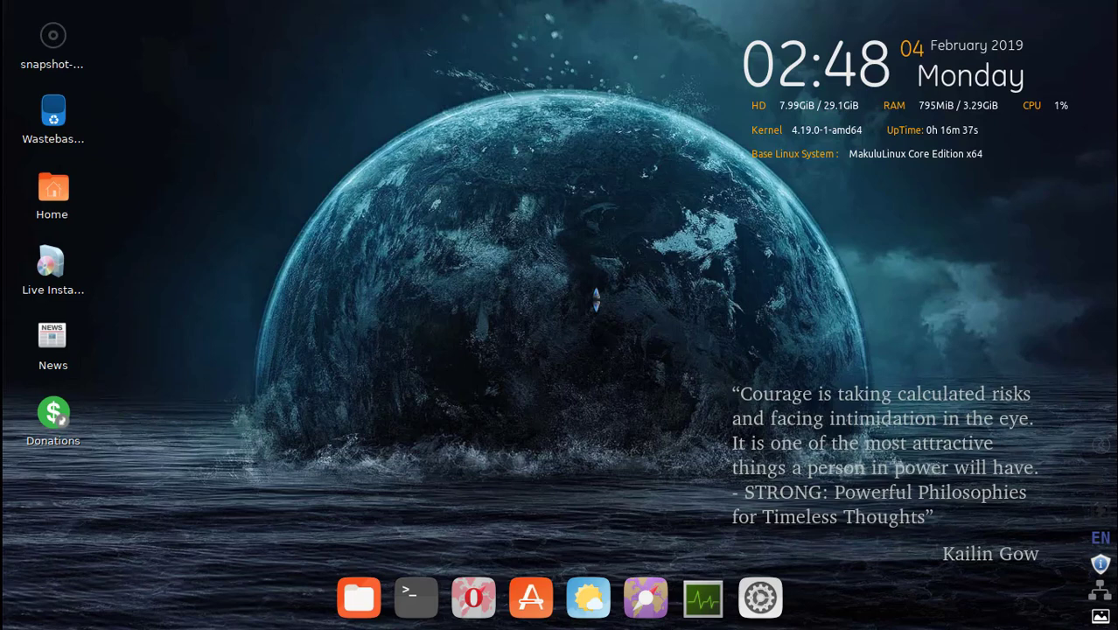
- Open the Settings manager, move its window up to view the Personal settings, and close it
left_click(759, 595)
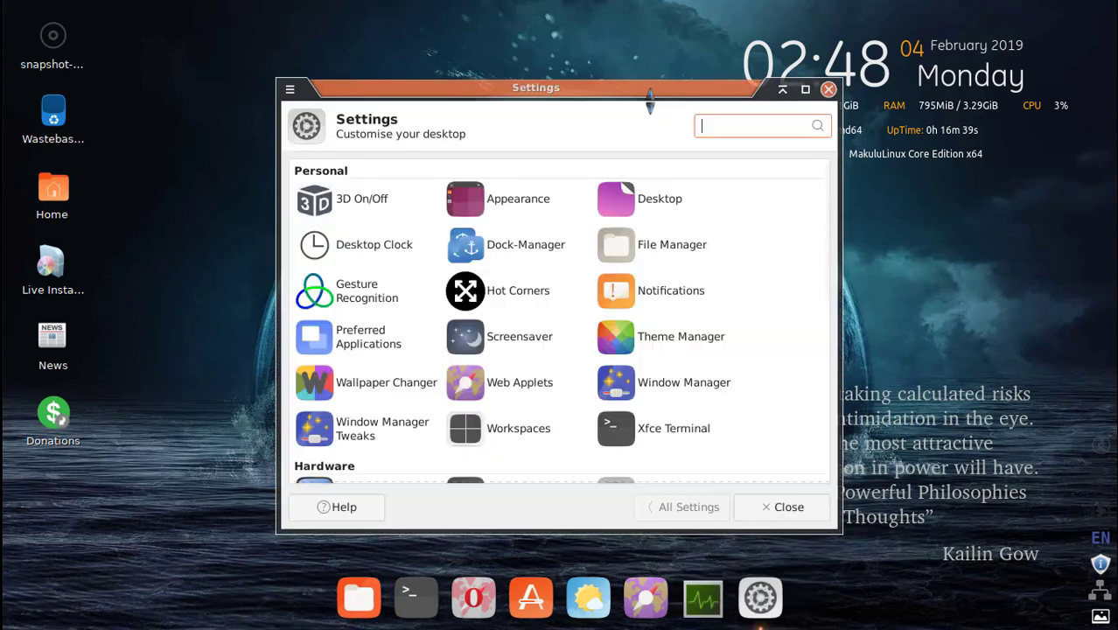
left_click_drag(559, 88, 557, 66)
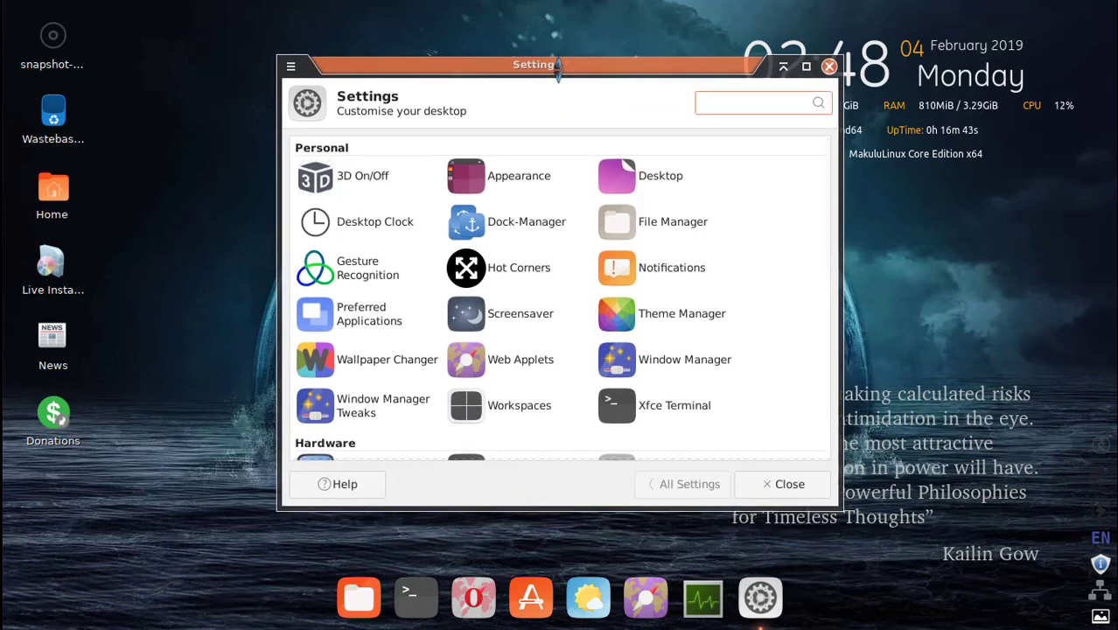
left_click_drag(558, 66, 601, 114)
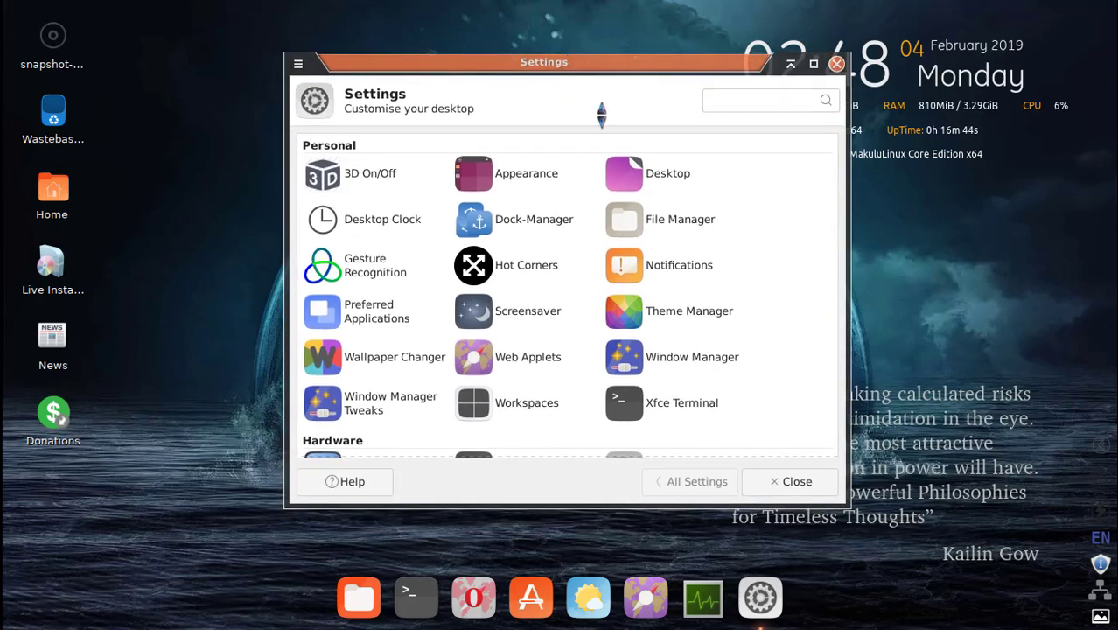
left_click(780, 477)
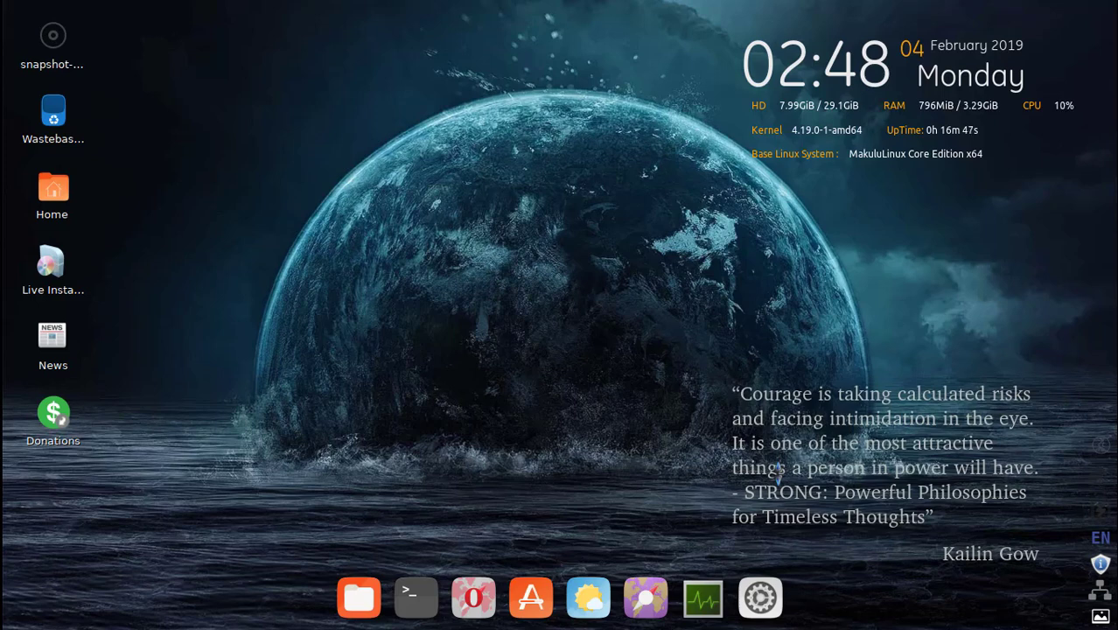